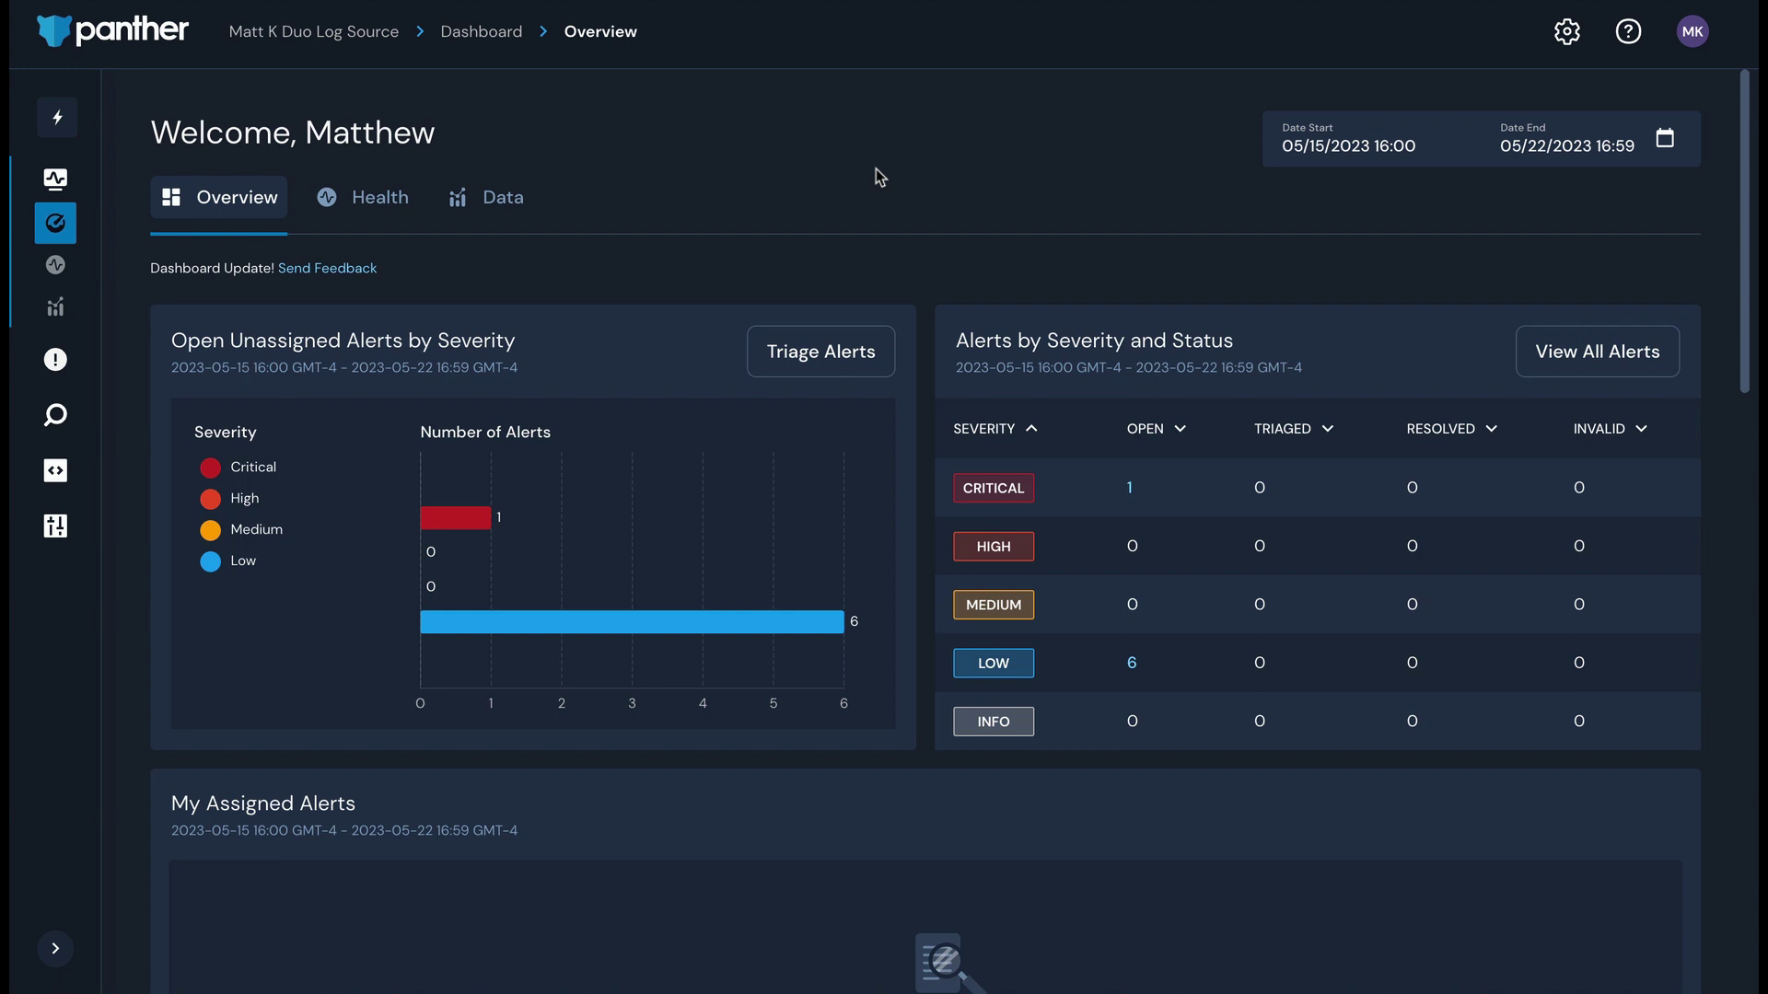
# Start adding a new log source from the Log Sources page and review the Custom Log Formats data transport options.
pyautogui.moveTo(65, 304)
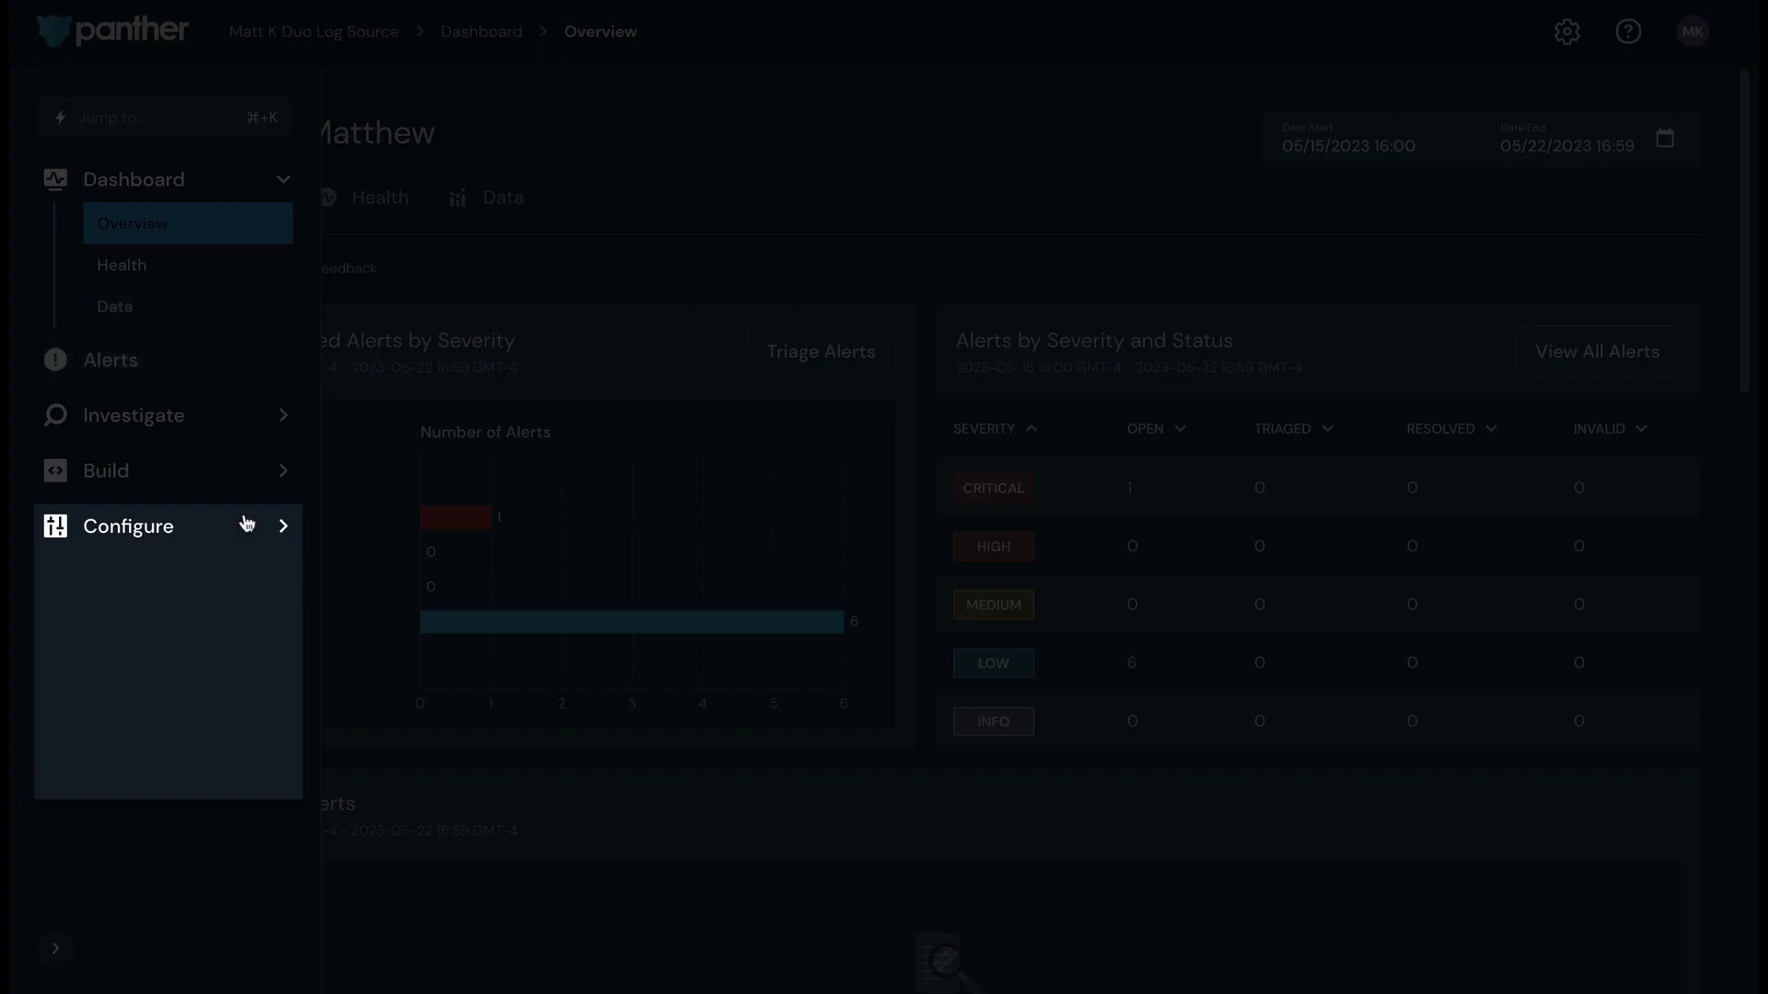
pyautogui.click(247, 526)
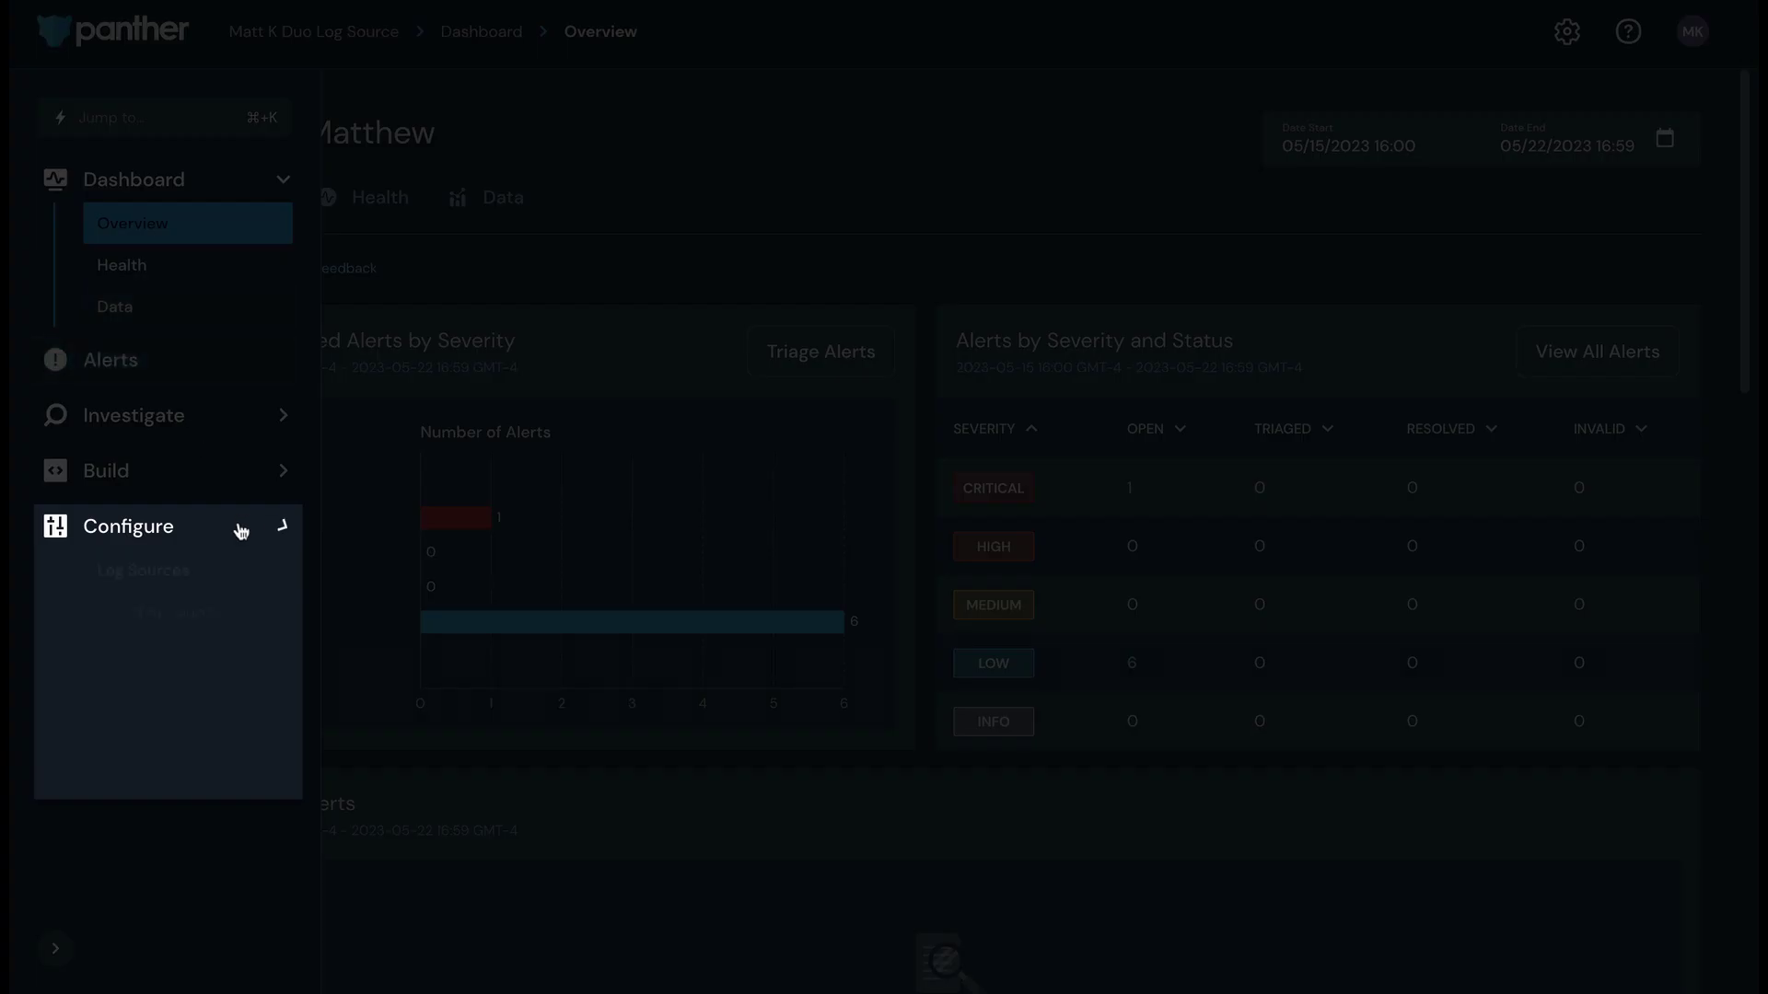
pyautogui.click(274, 573)
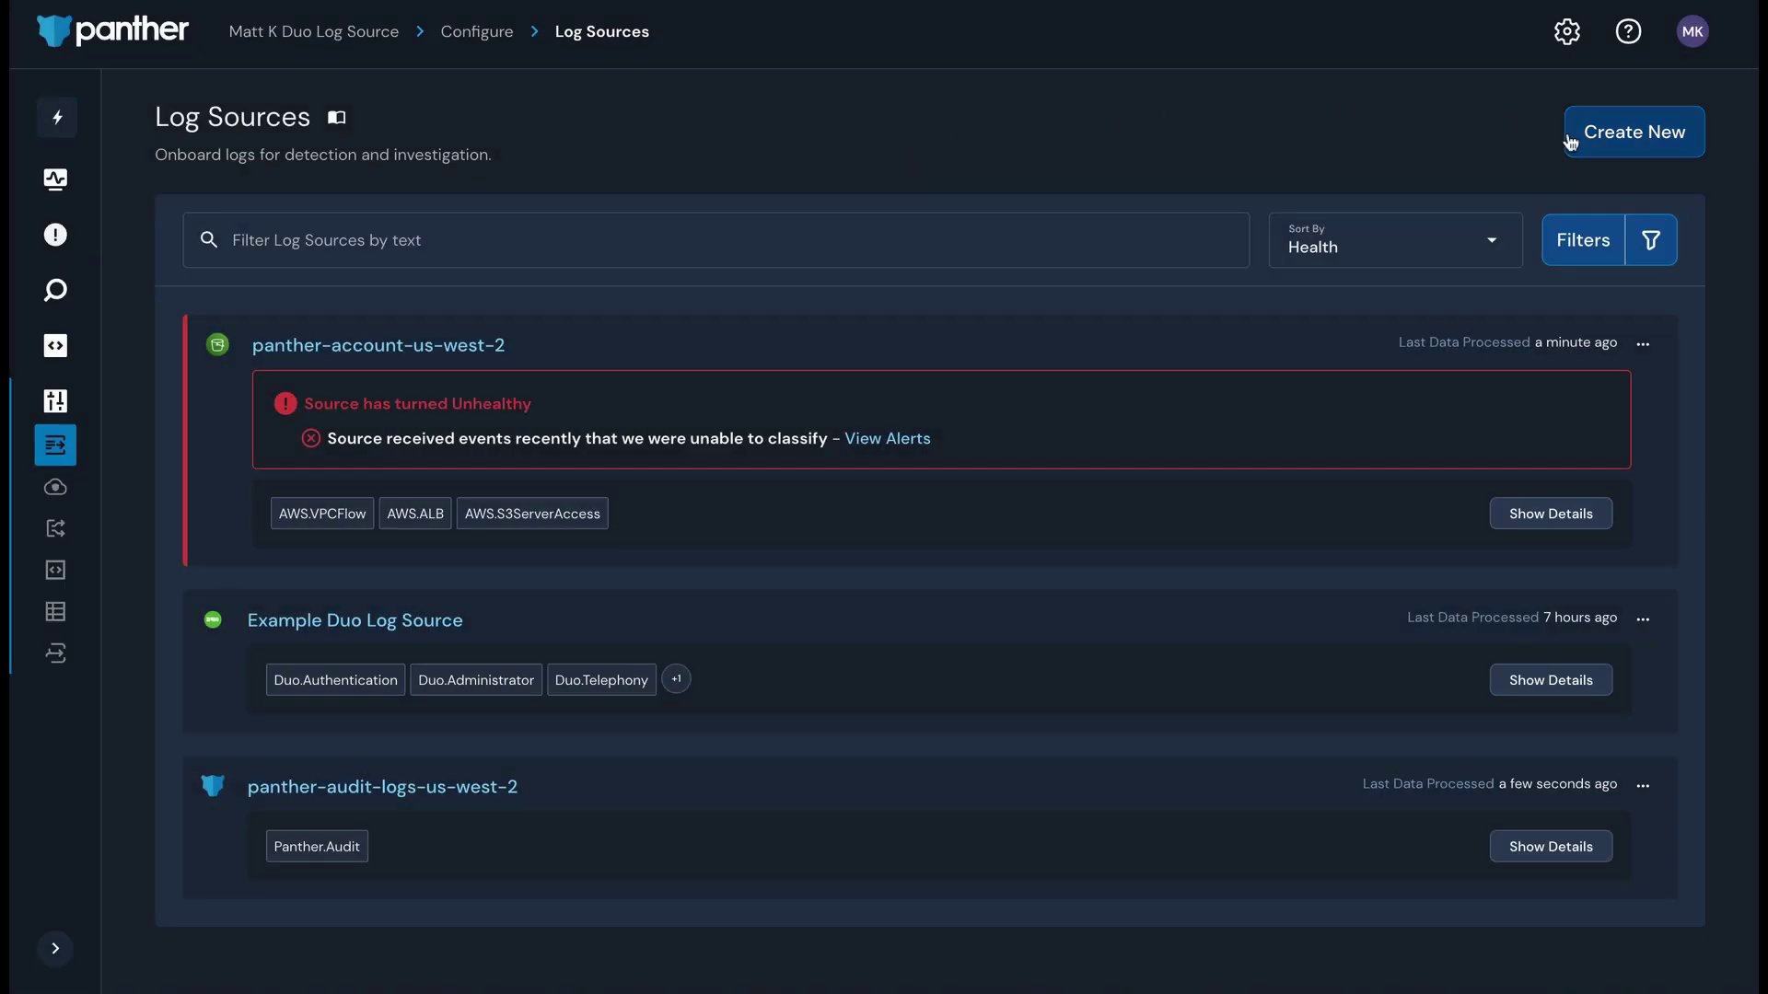
pyautogui.click(1572, 140)
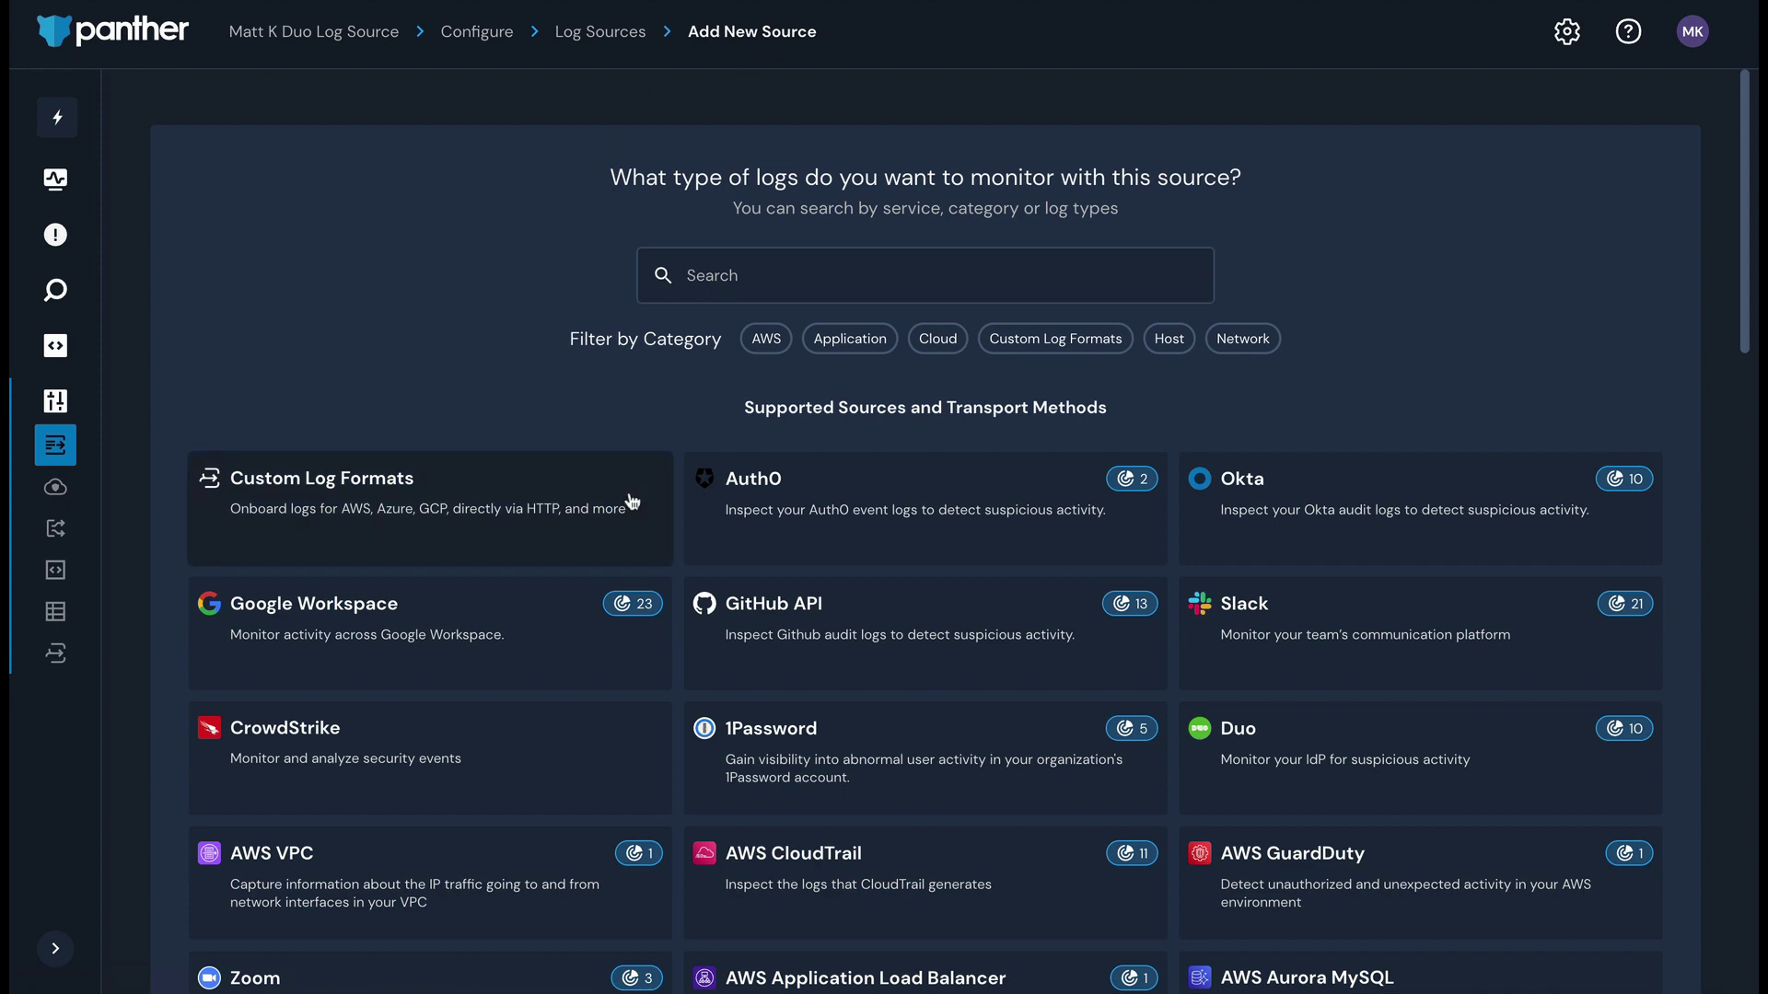
pyautogui.click(633, 500)
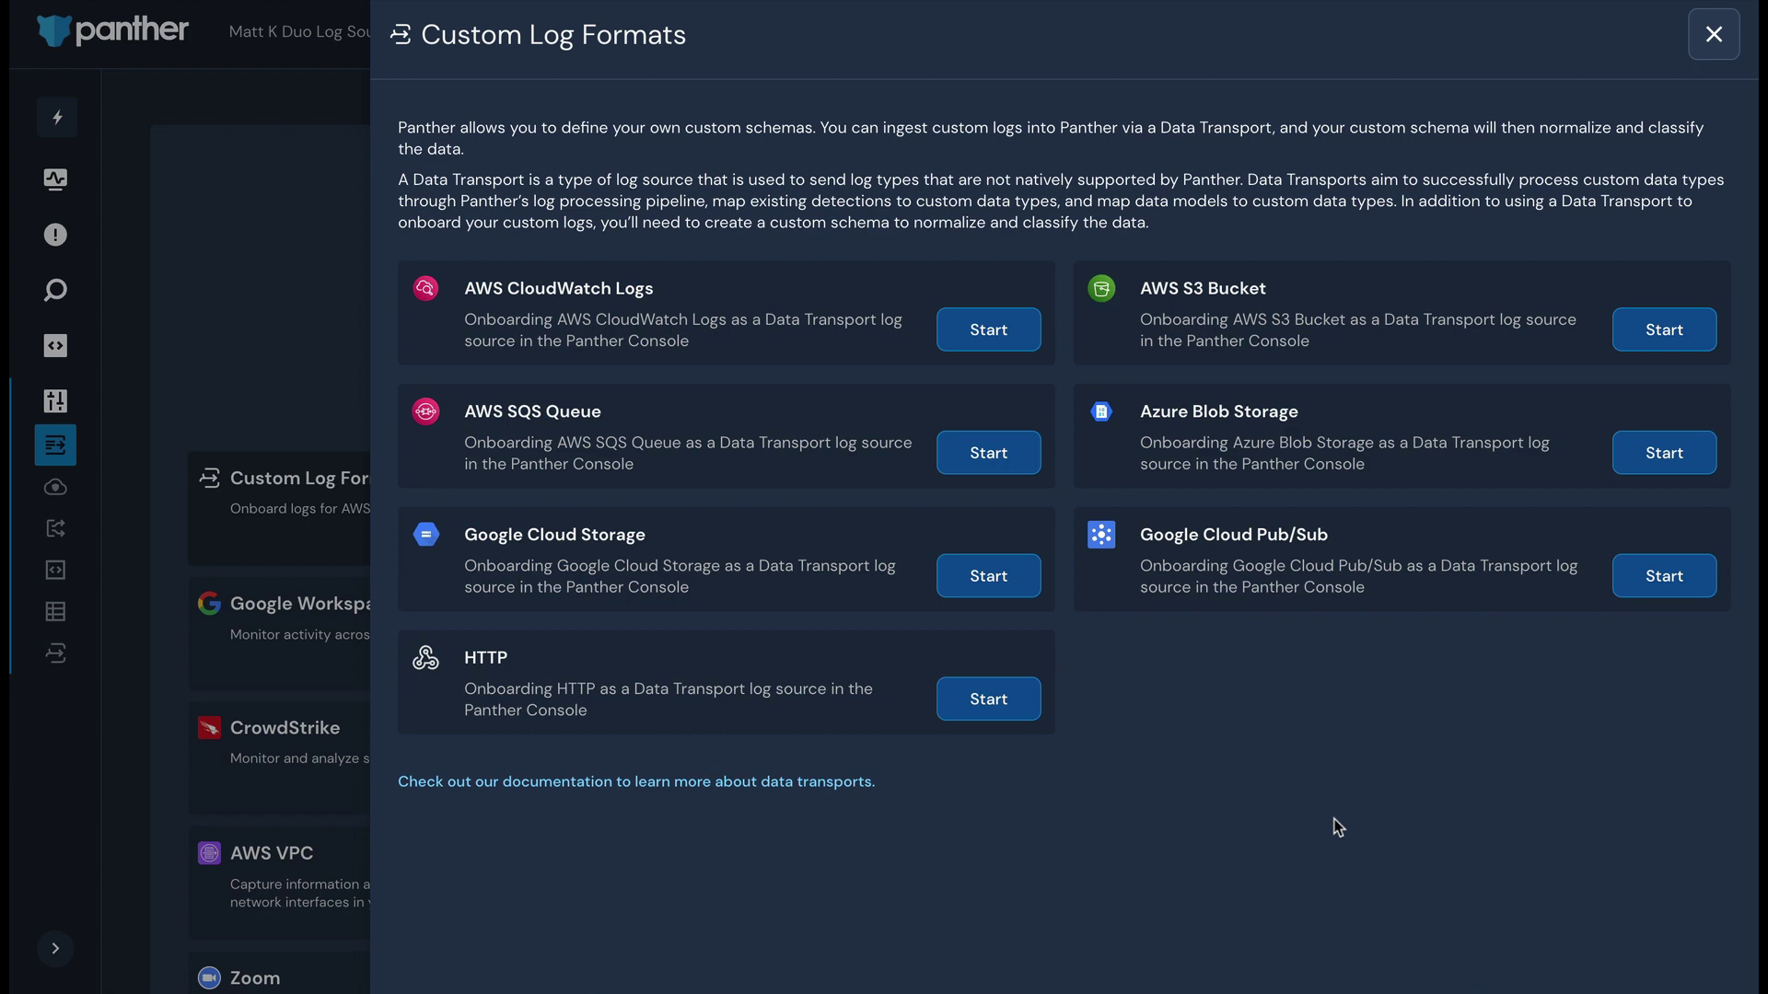
pyautogui.click(1713, 35)
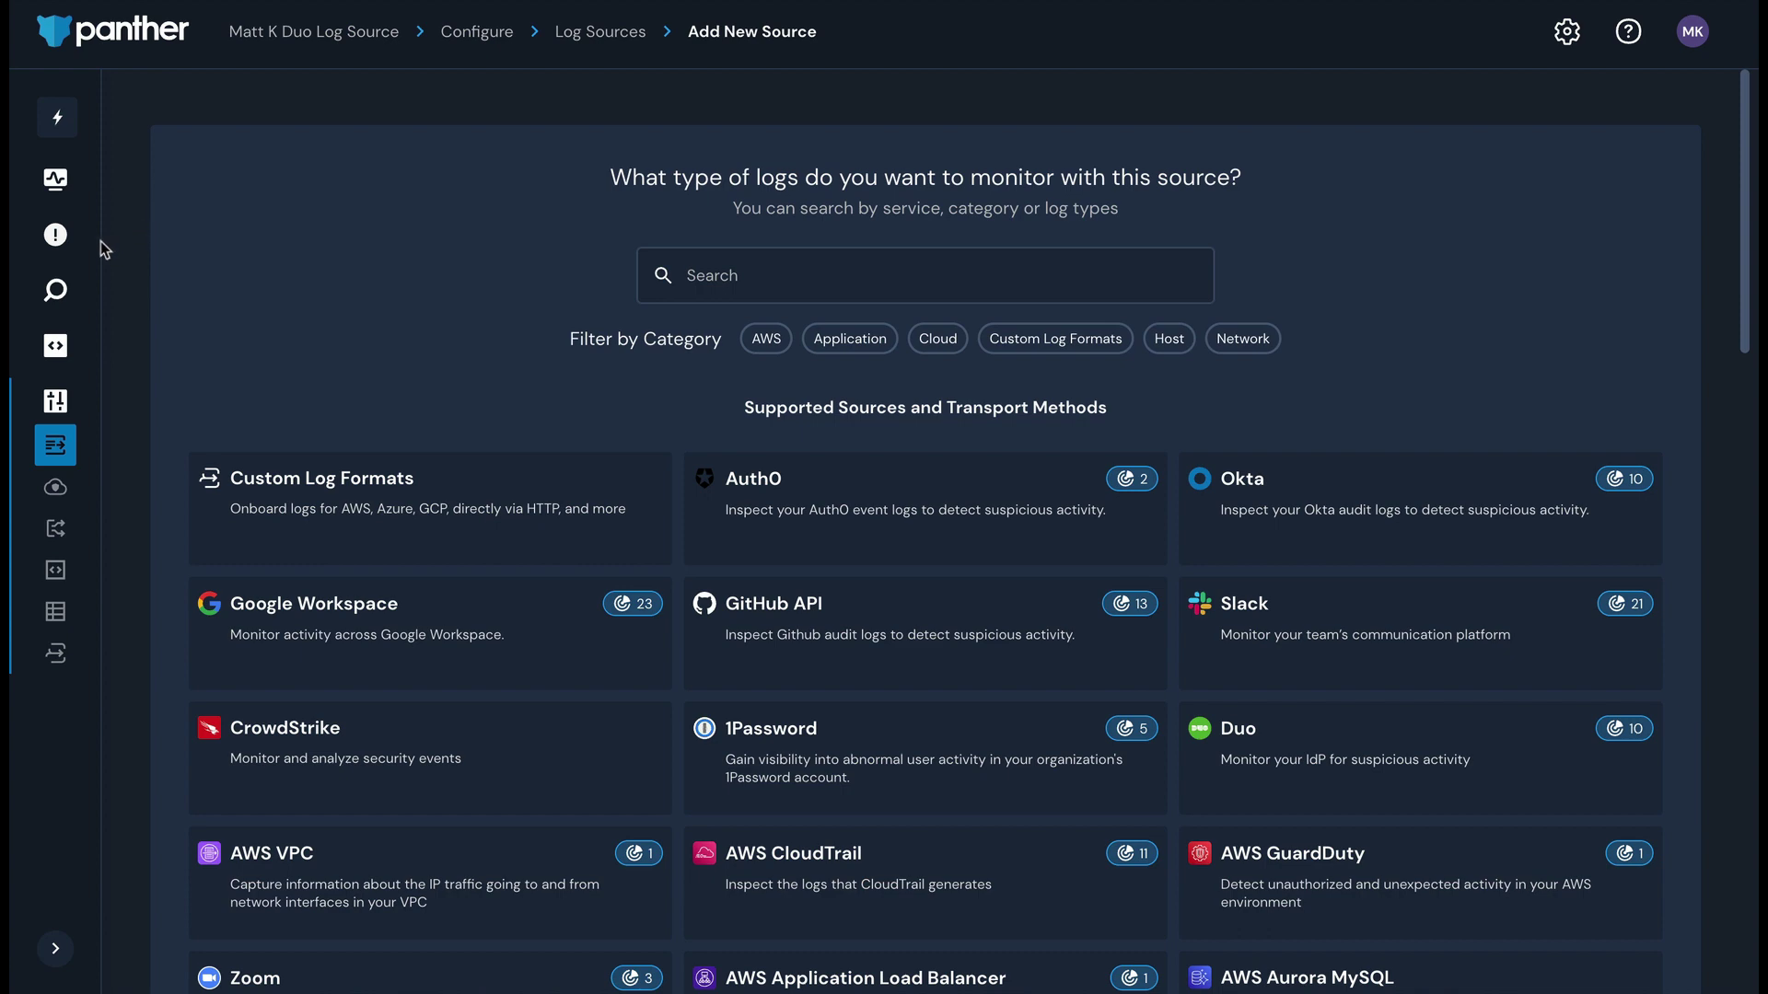
# View the Schemas list and the Enrichment Providers page in the configuration area.
pyautogui.moveTo(153, 345)
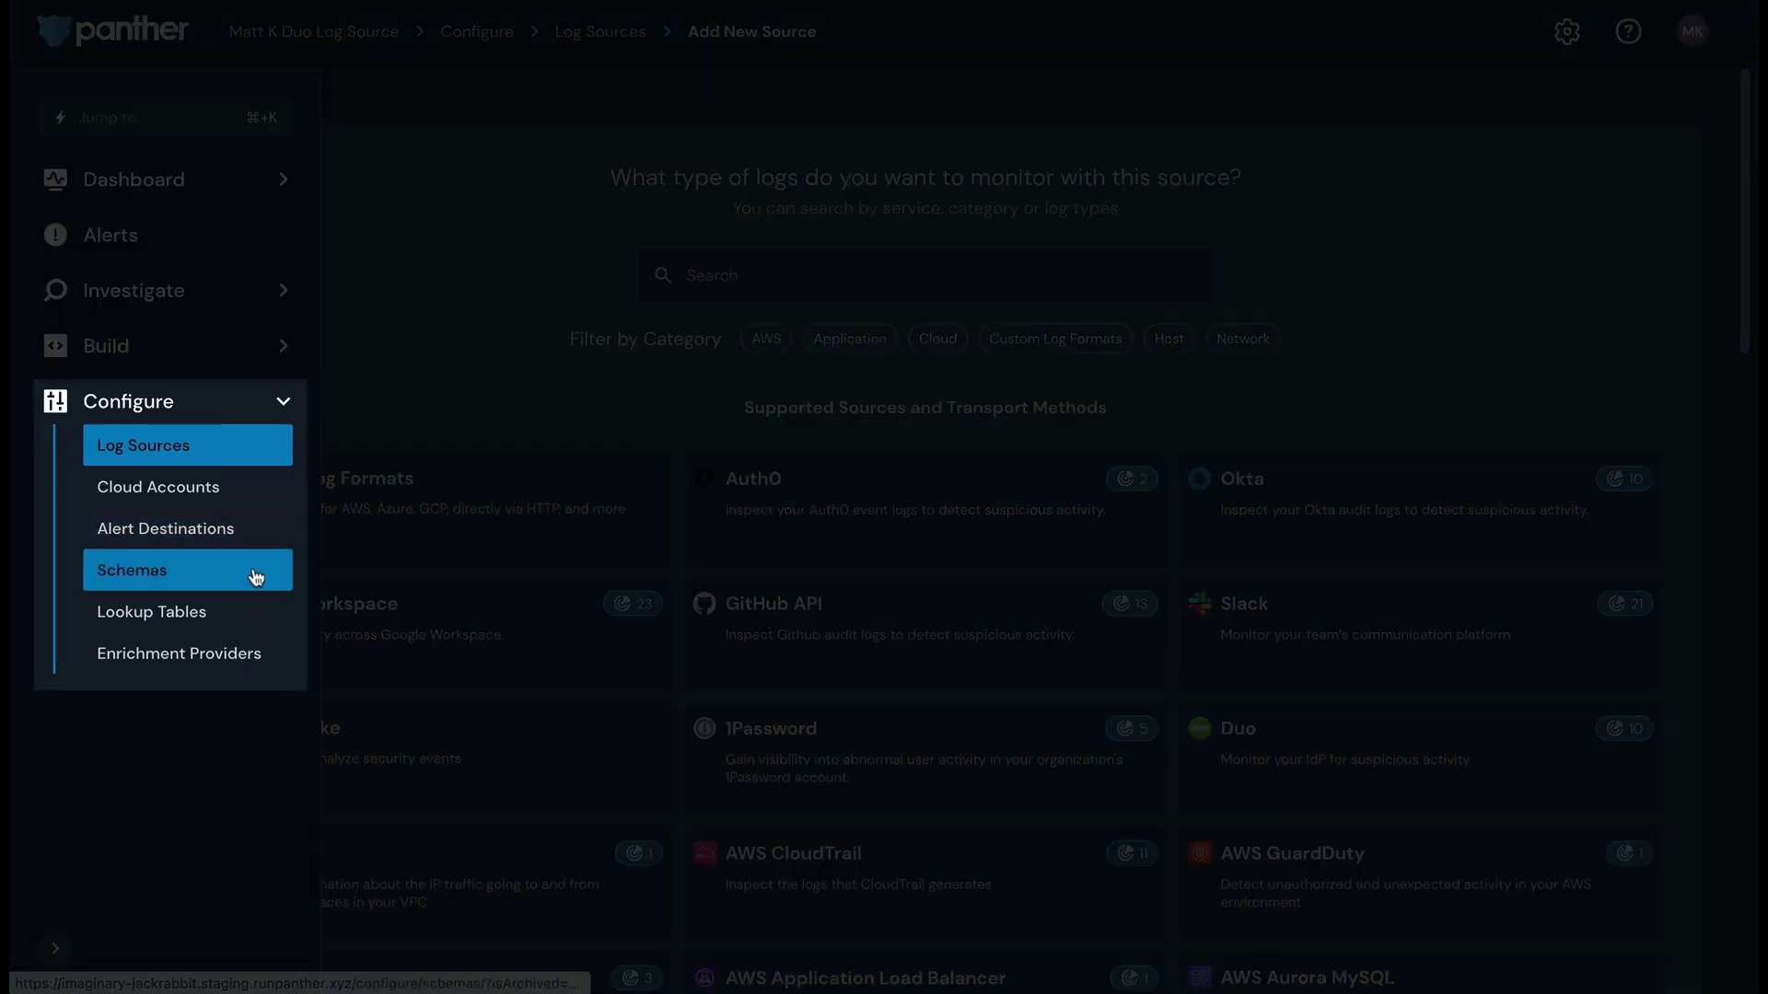
pyautogui.click(256, 572)
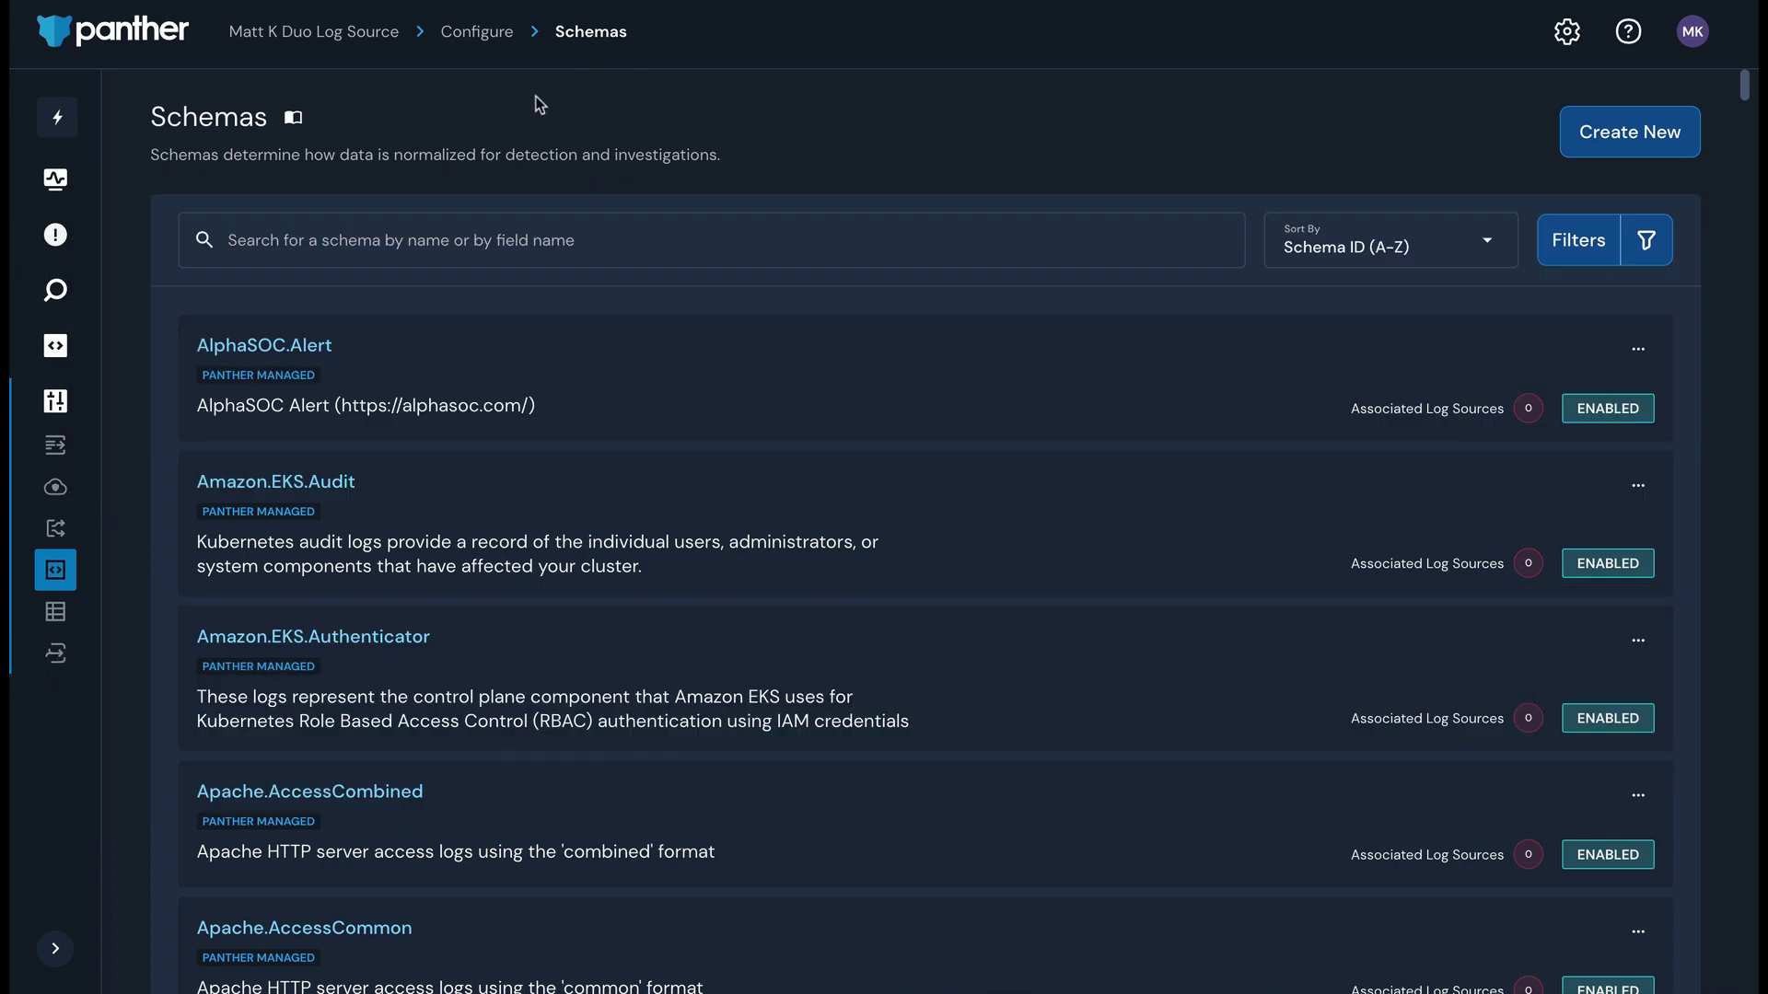
pyautogui.moveTo(74, 415)
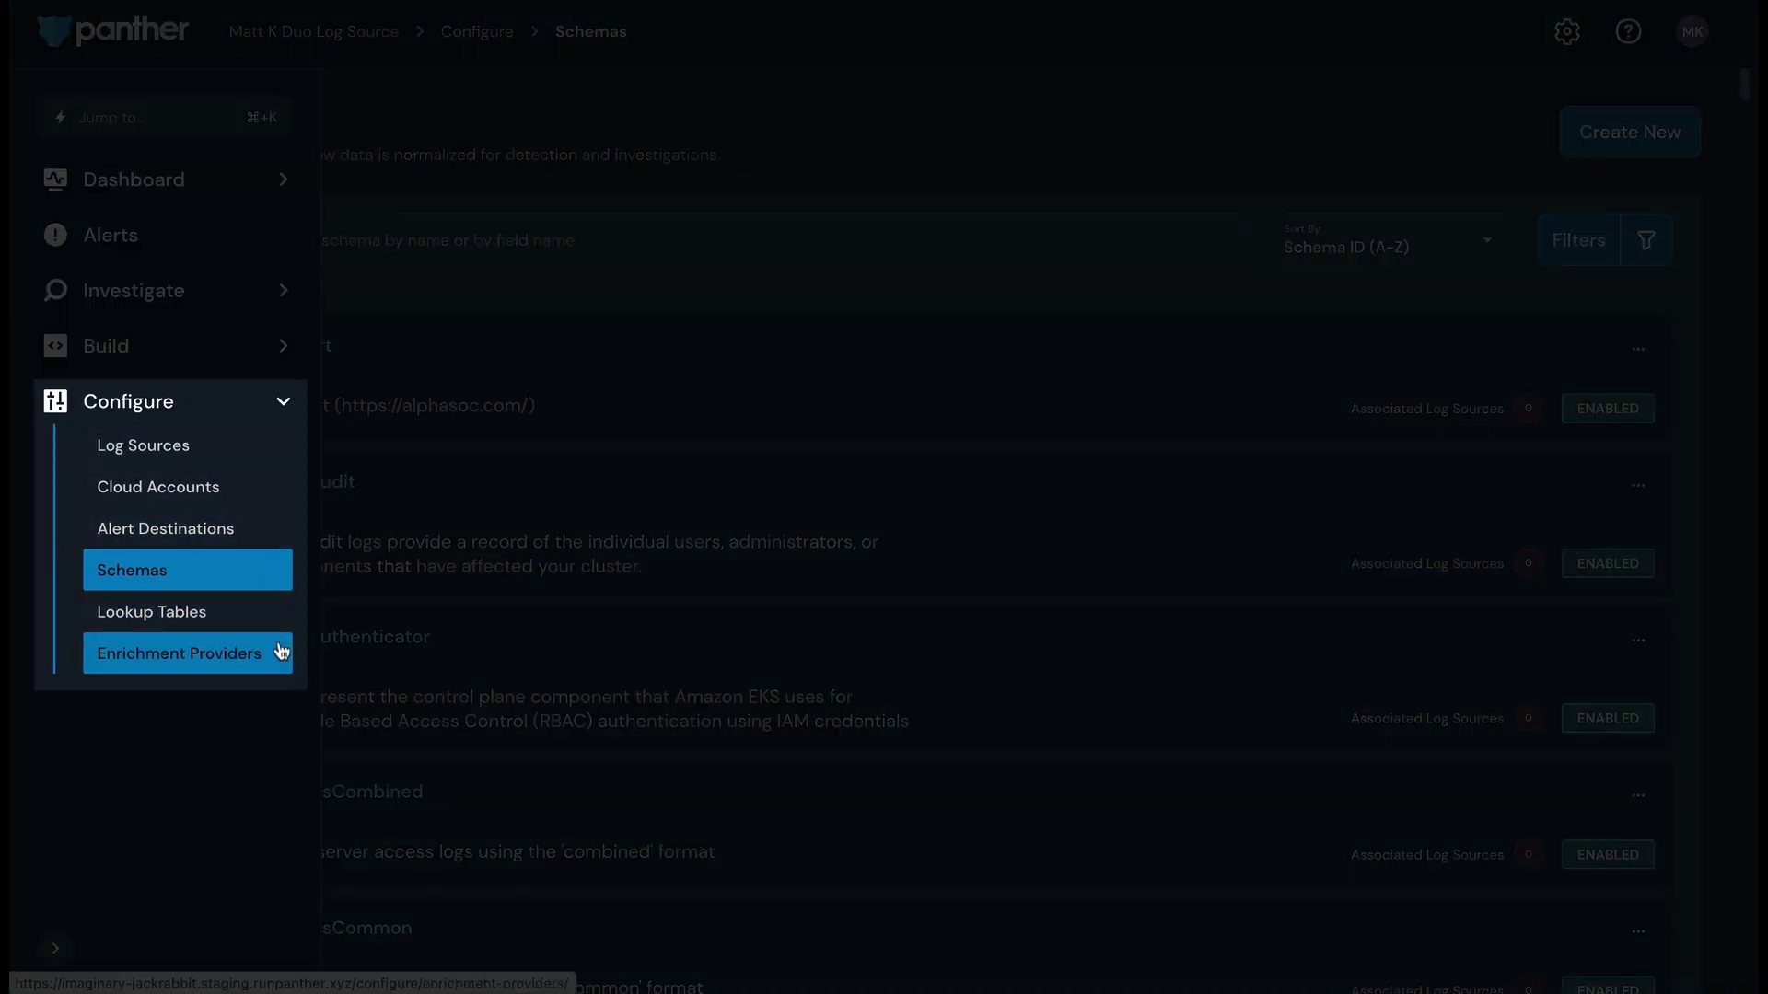
pyautogui.click(281, 652)
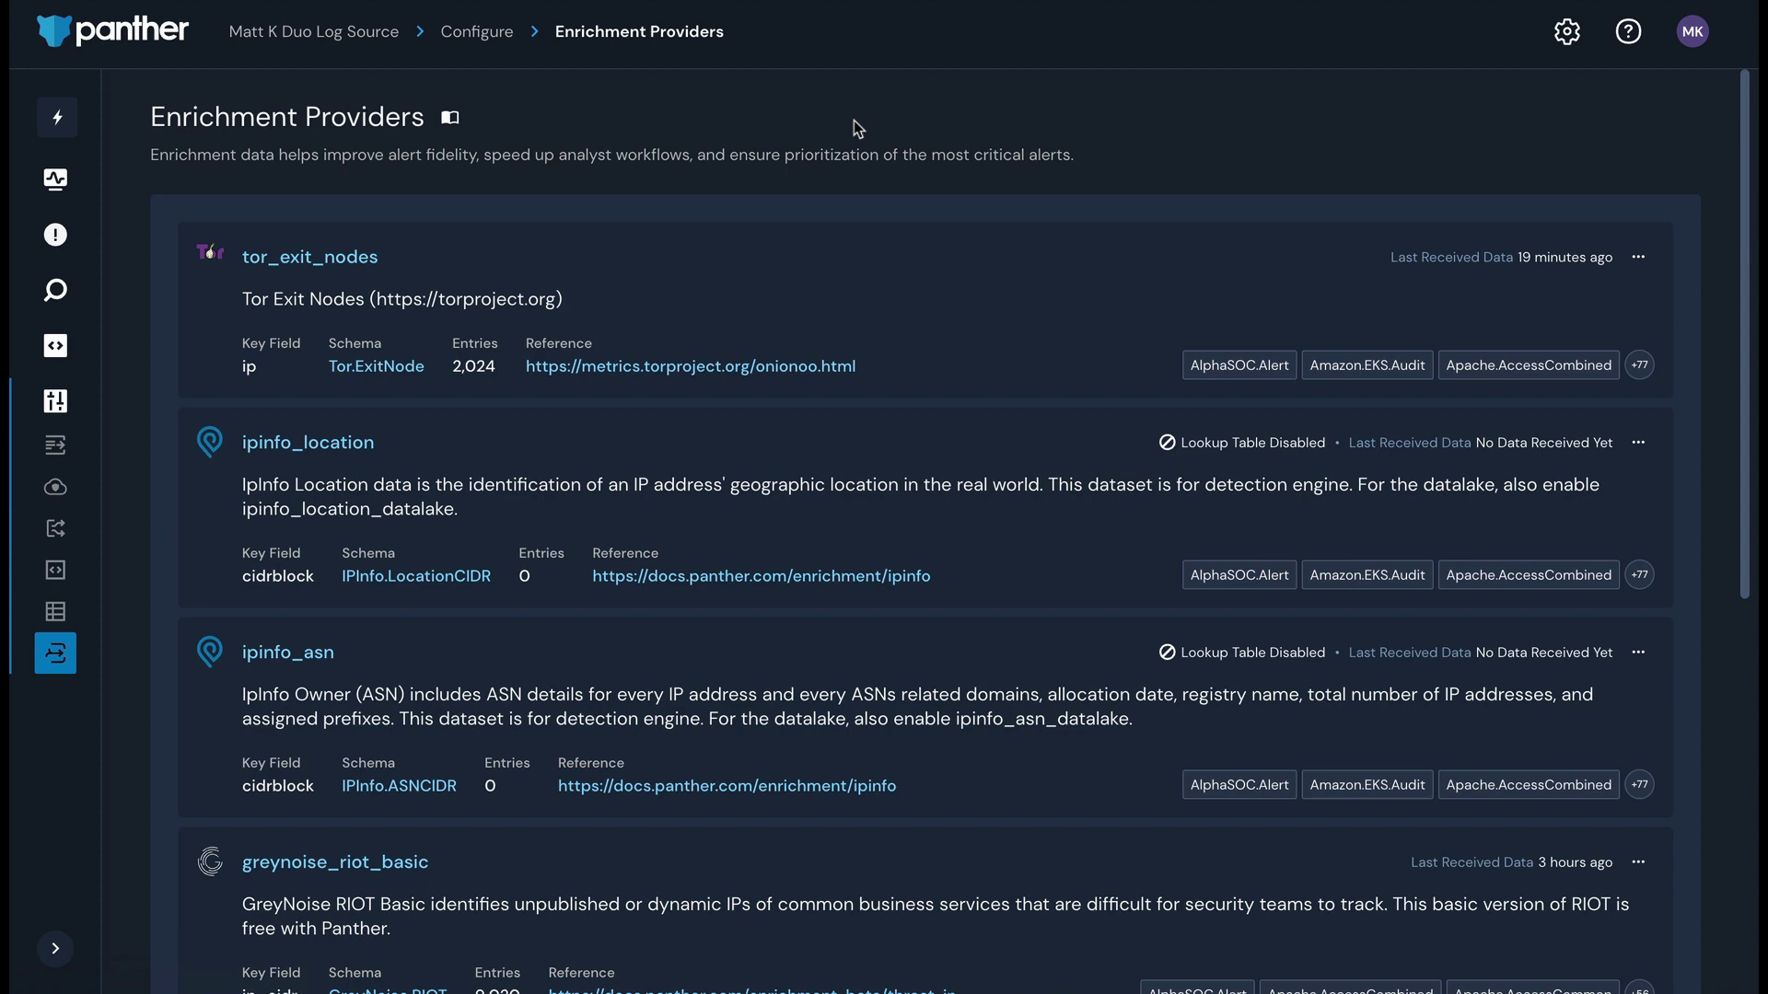
# View the detection Packs page in the Build area.
pyautogui.moveTo(74, 276)
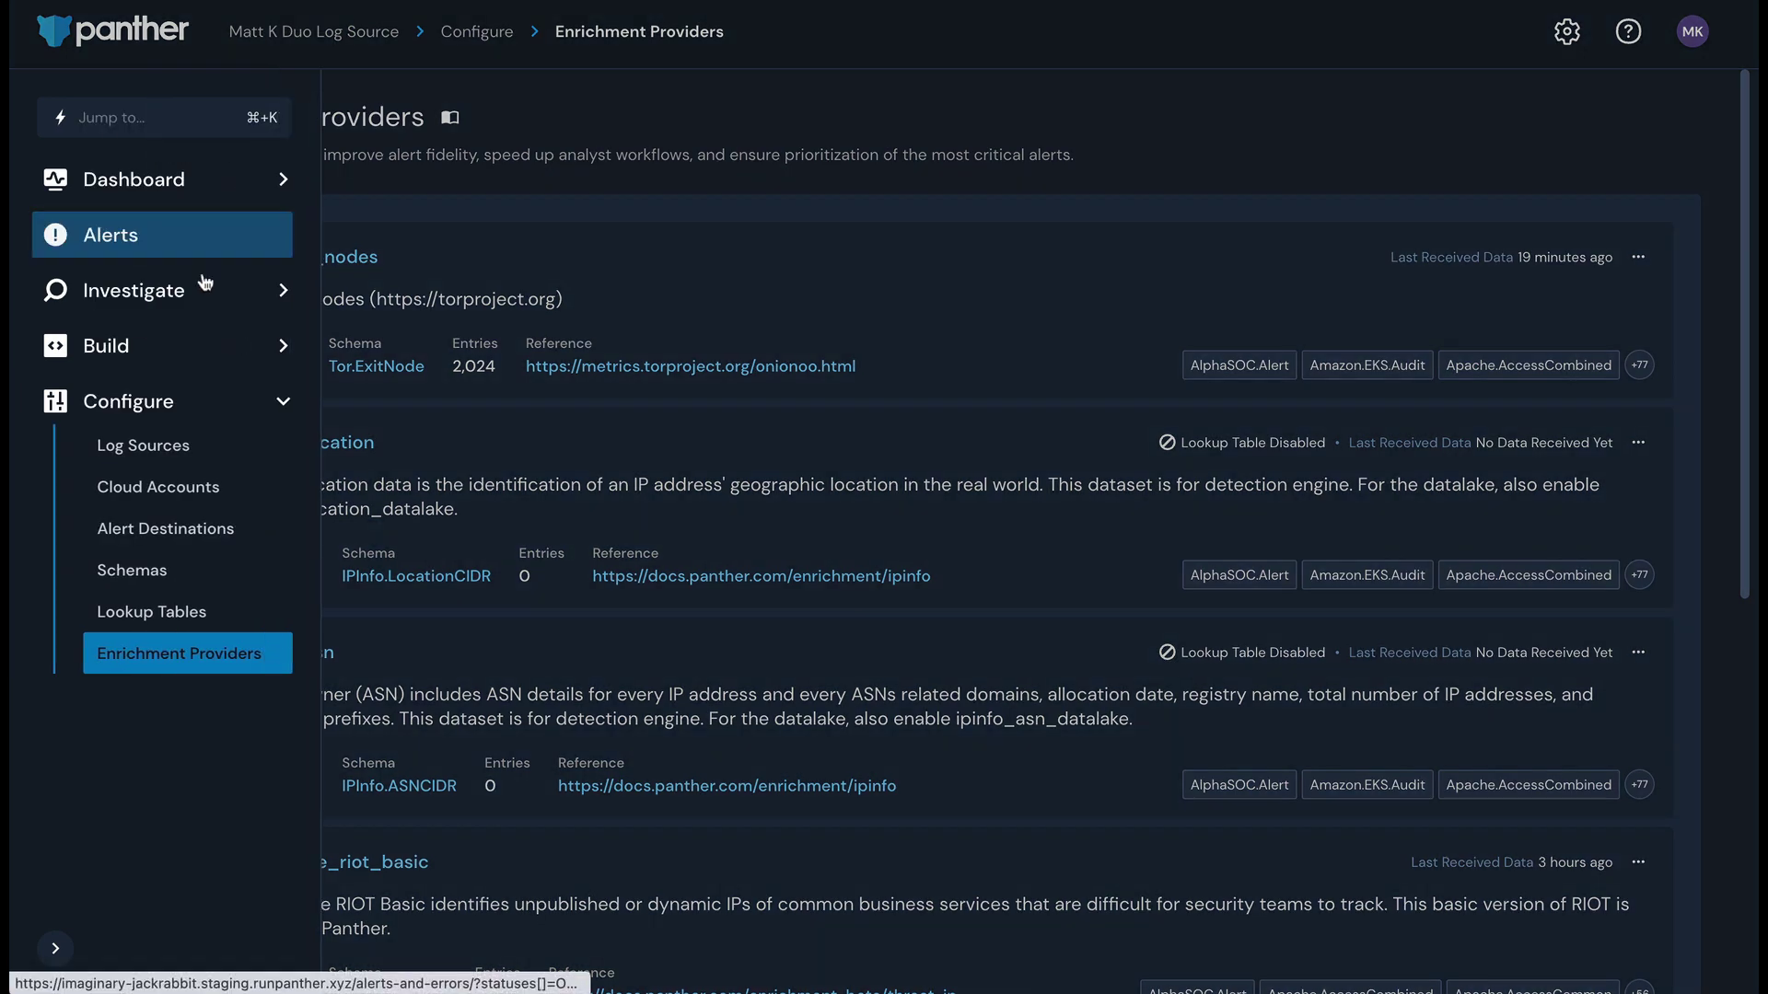
pyautogui.click(284, 348)
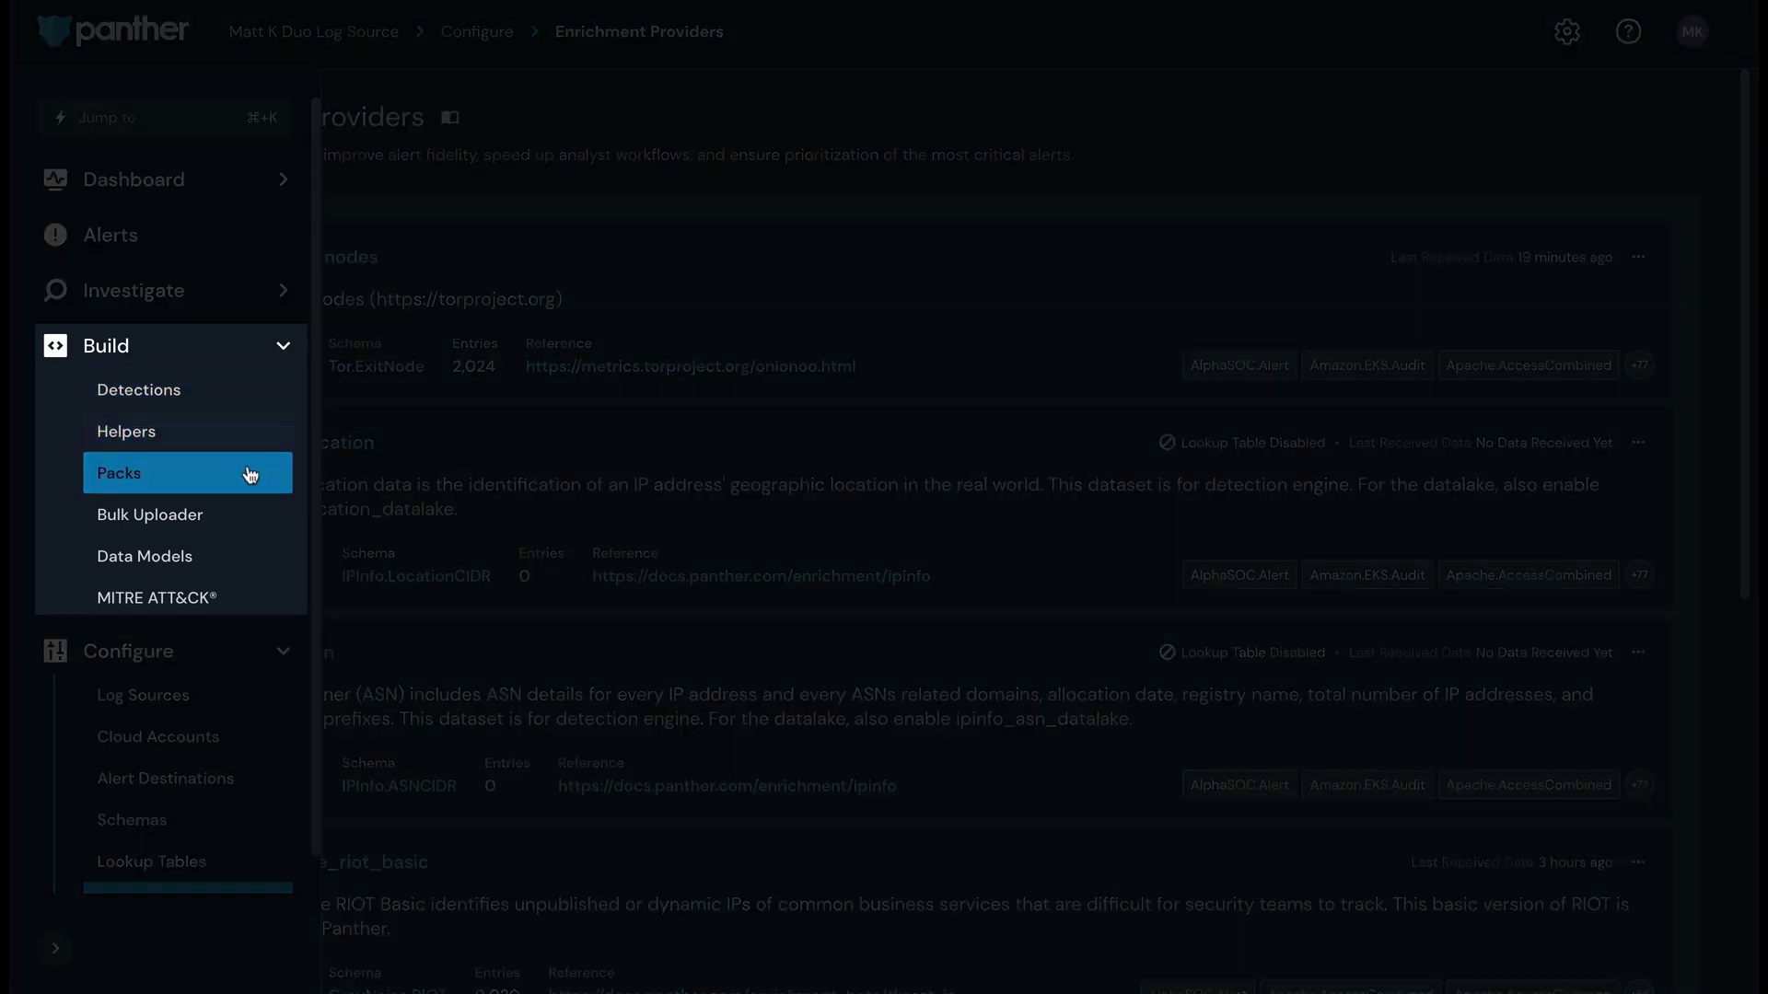
pyautogui.click(249, 473)
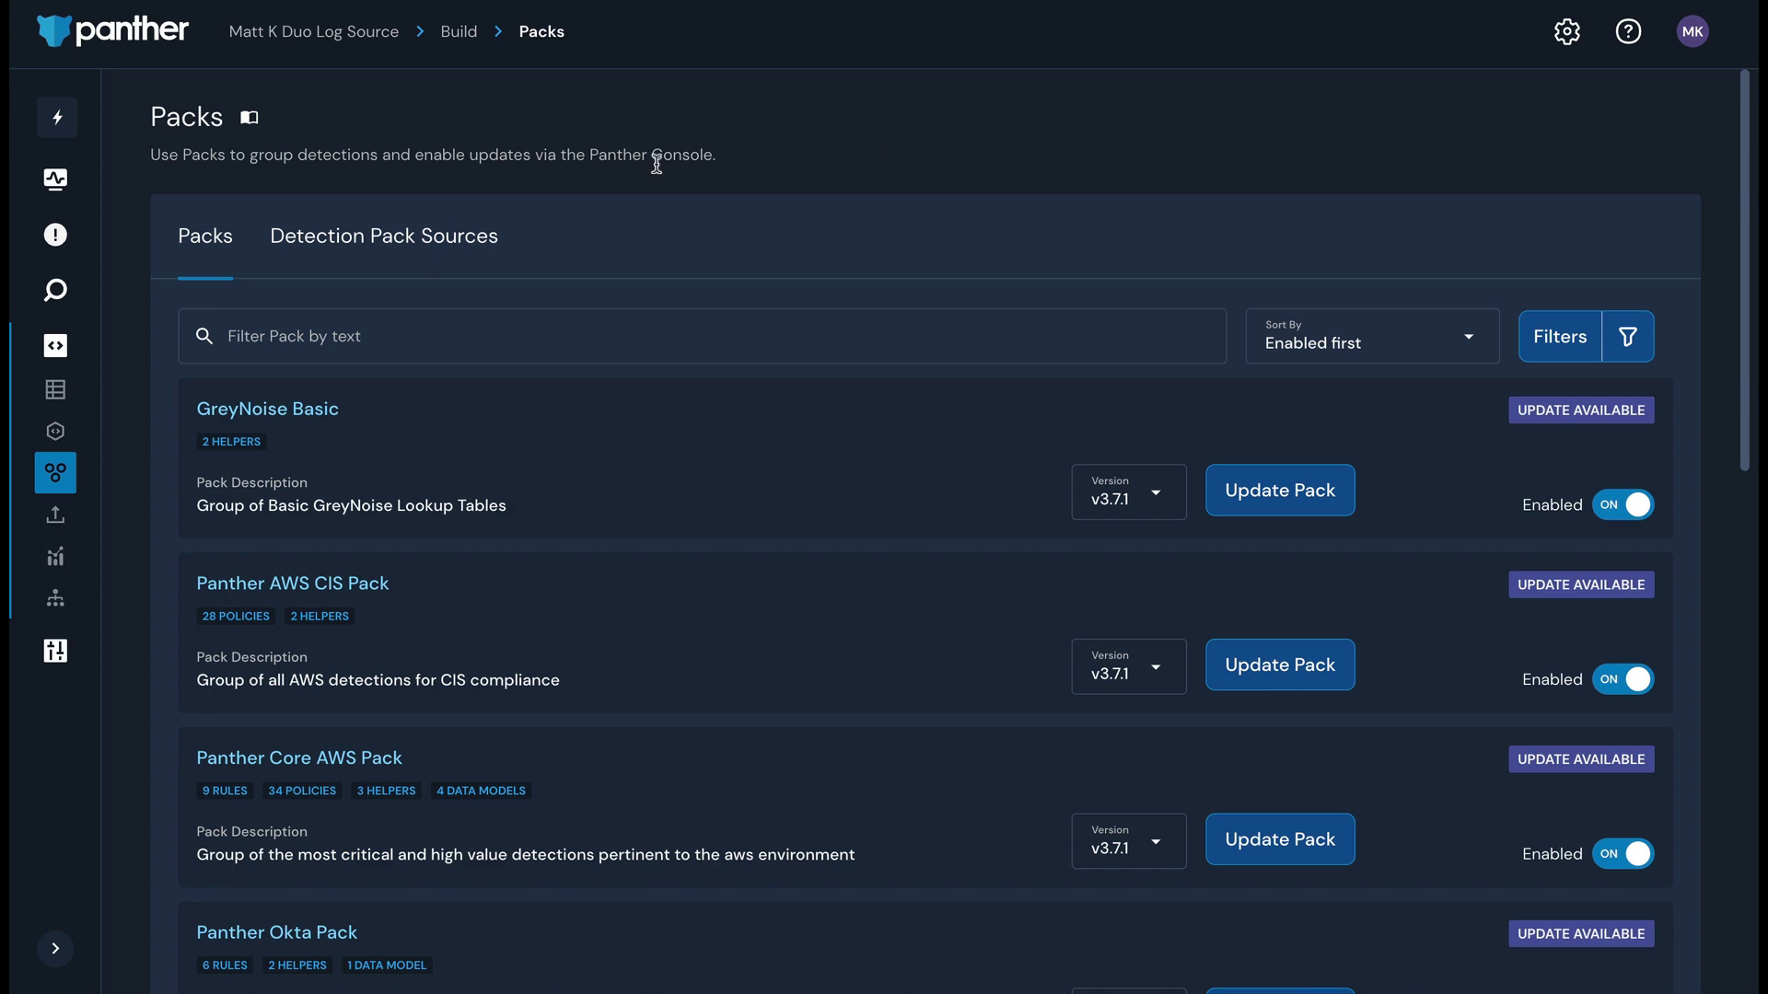
# Filter the detections by "brute force" and open the Brute Force By IP rule.
pyautogui.moveTo(78, 336)
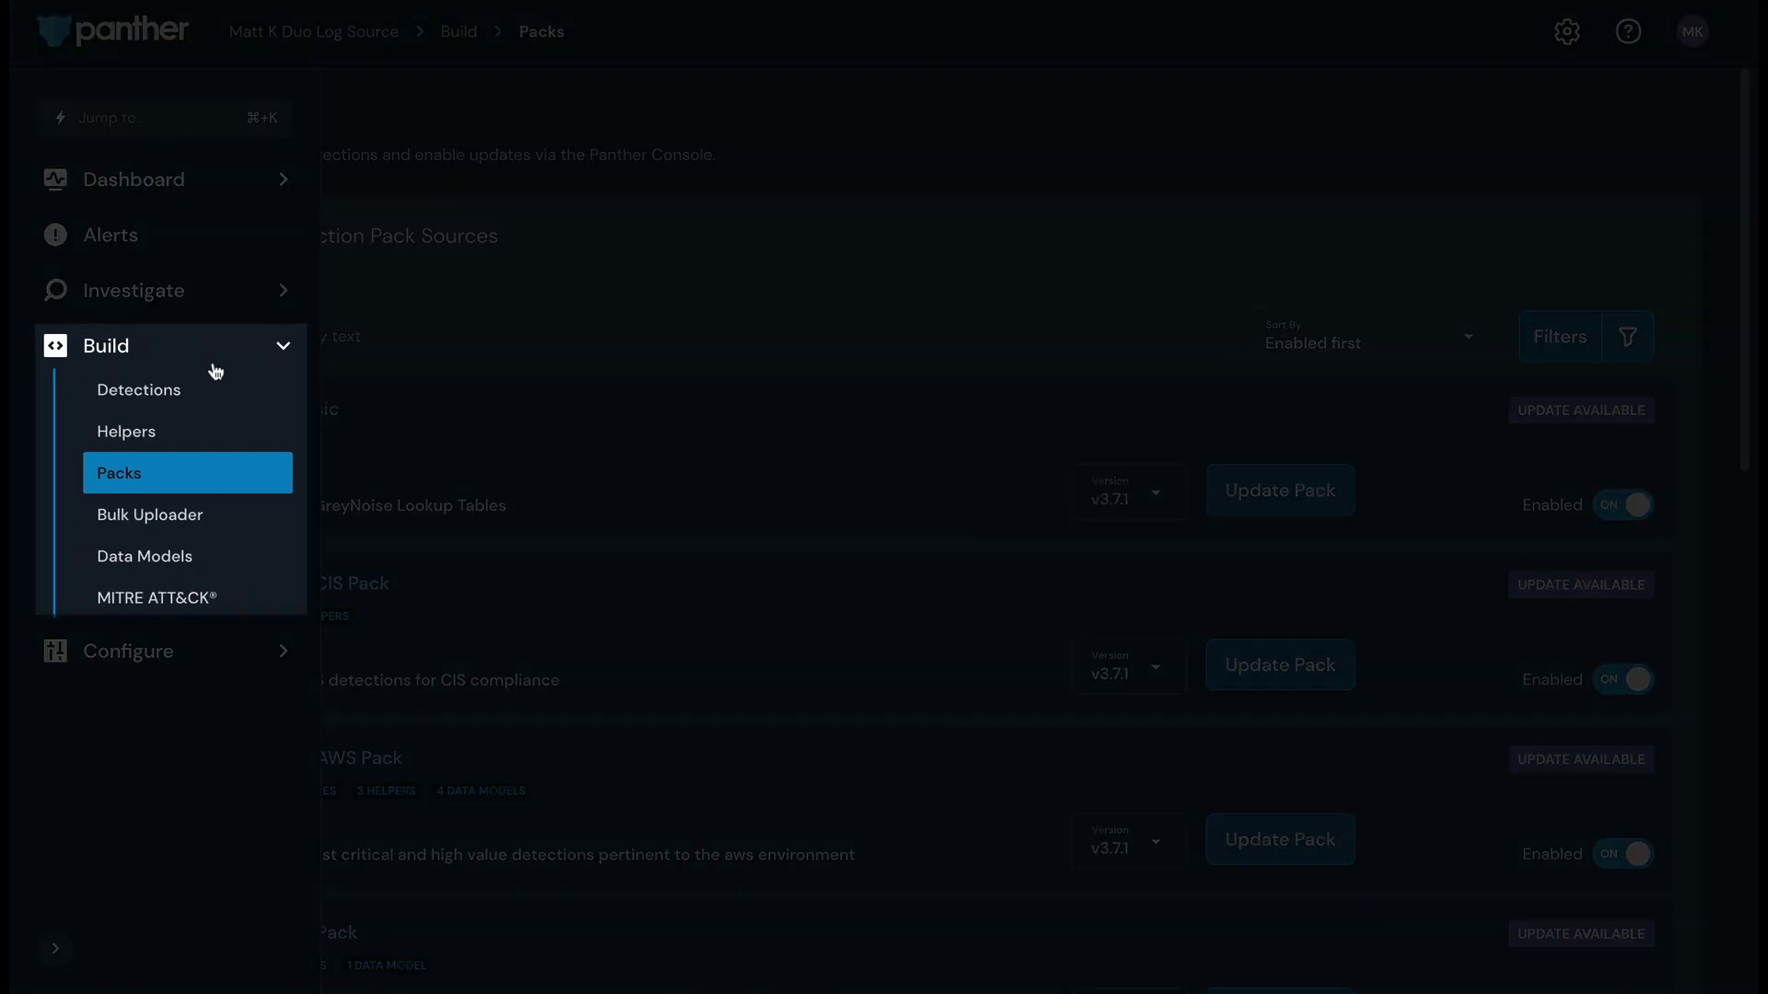
pyautogui.click(243, 397)
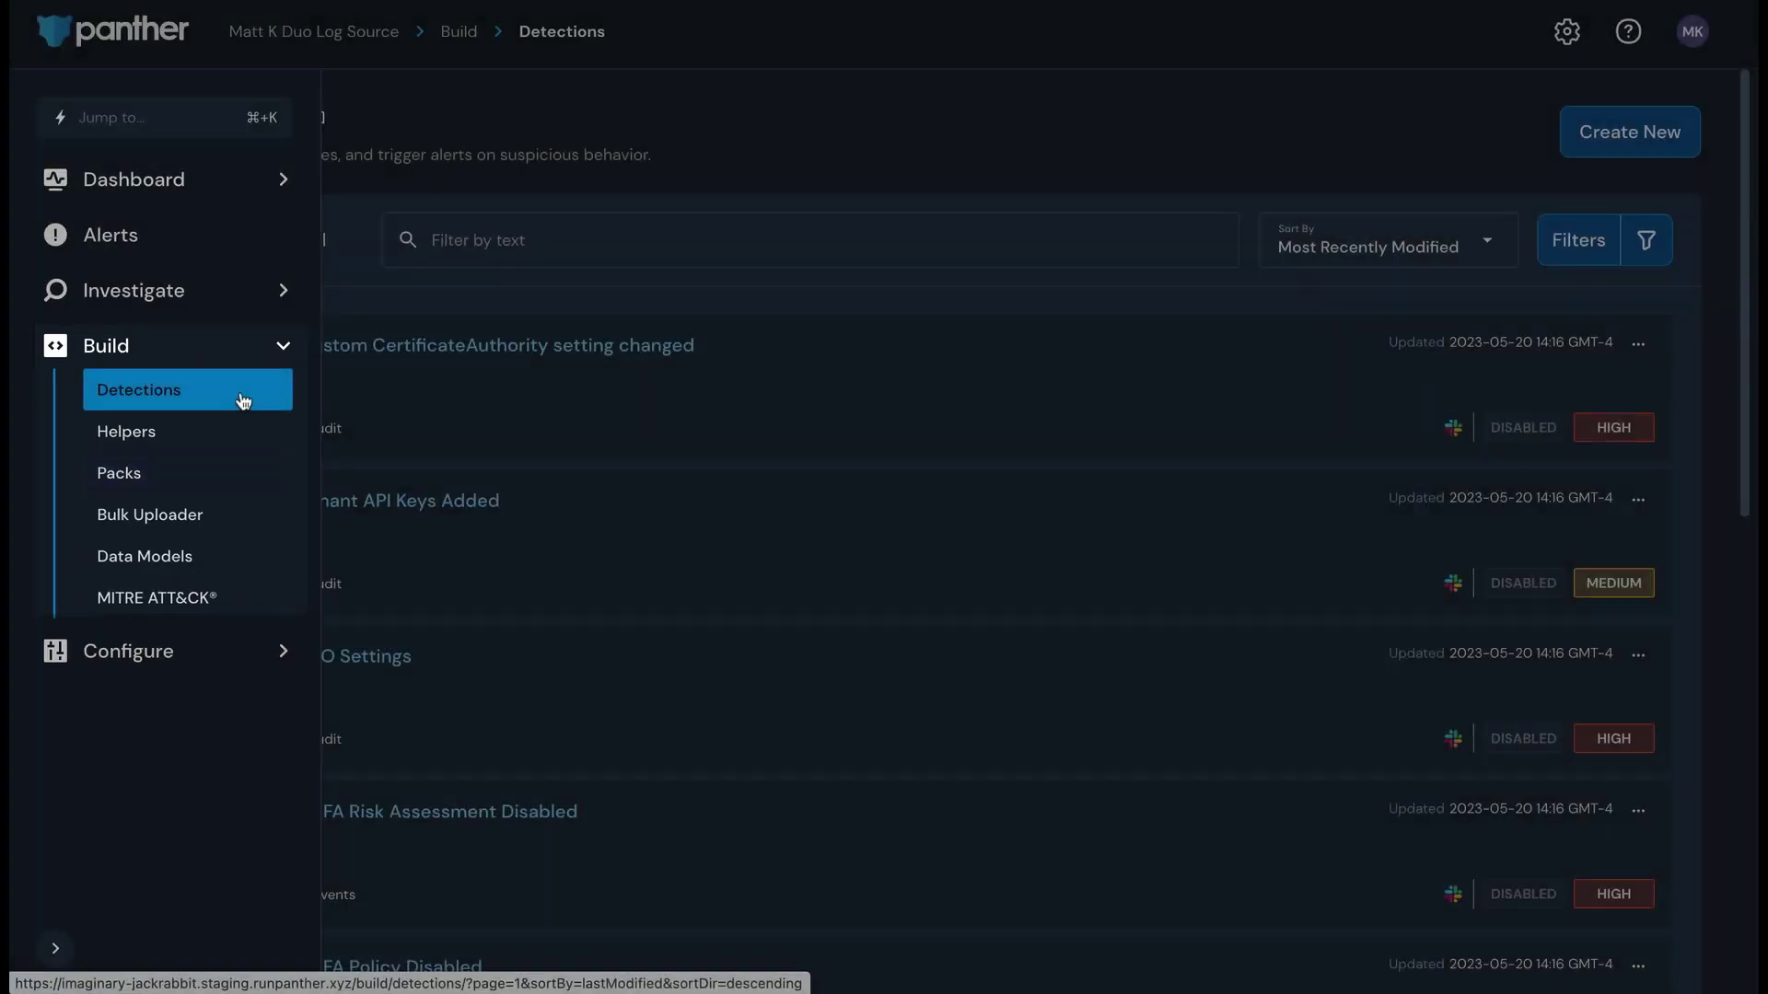
pyautogui.click(822, 235)
pyautogui.write('brute force')
pyautogui.click(369, 346)
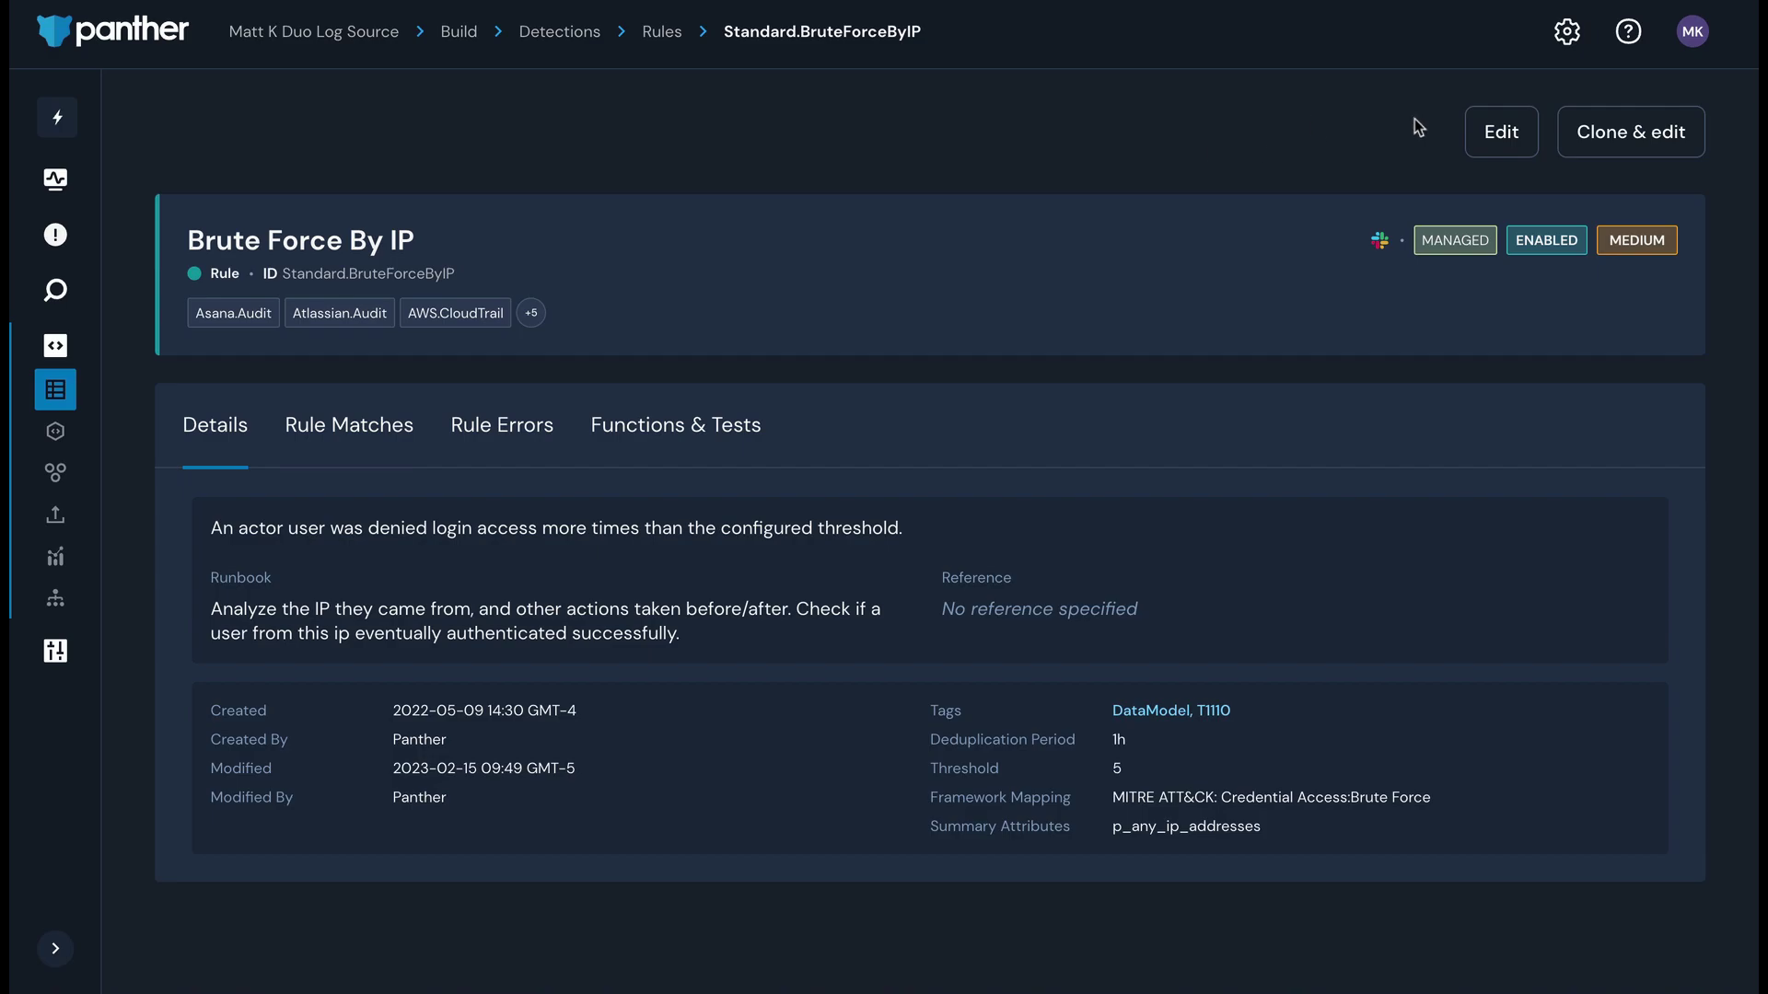
# Open the Brute Force By IP rule for editing and examine its rule function, unit tests and mock testing settings.
pyautogui.click(1499, 132)
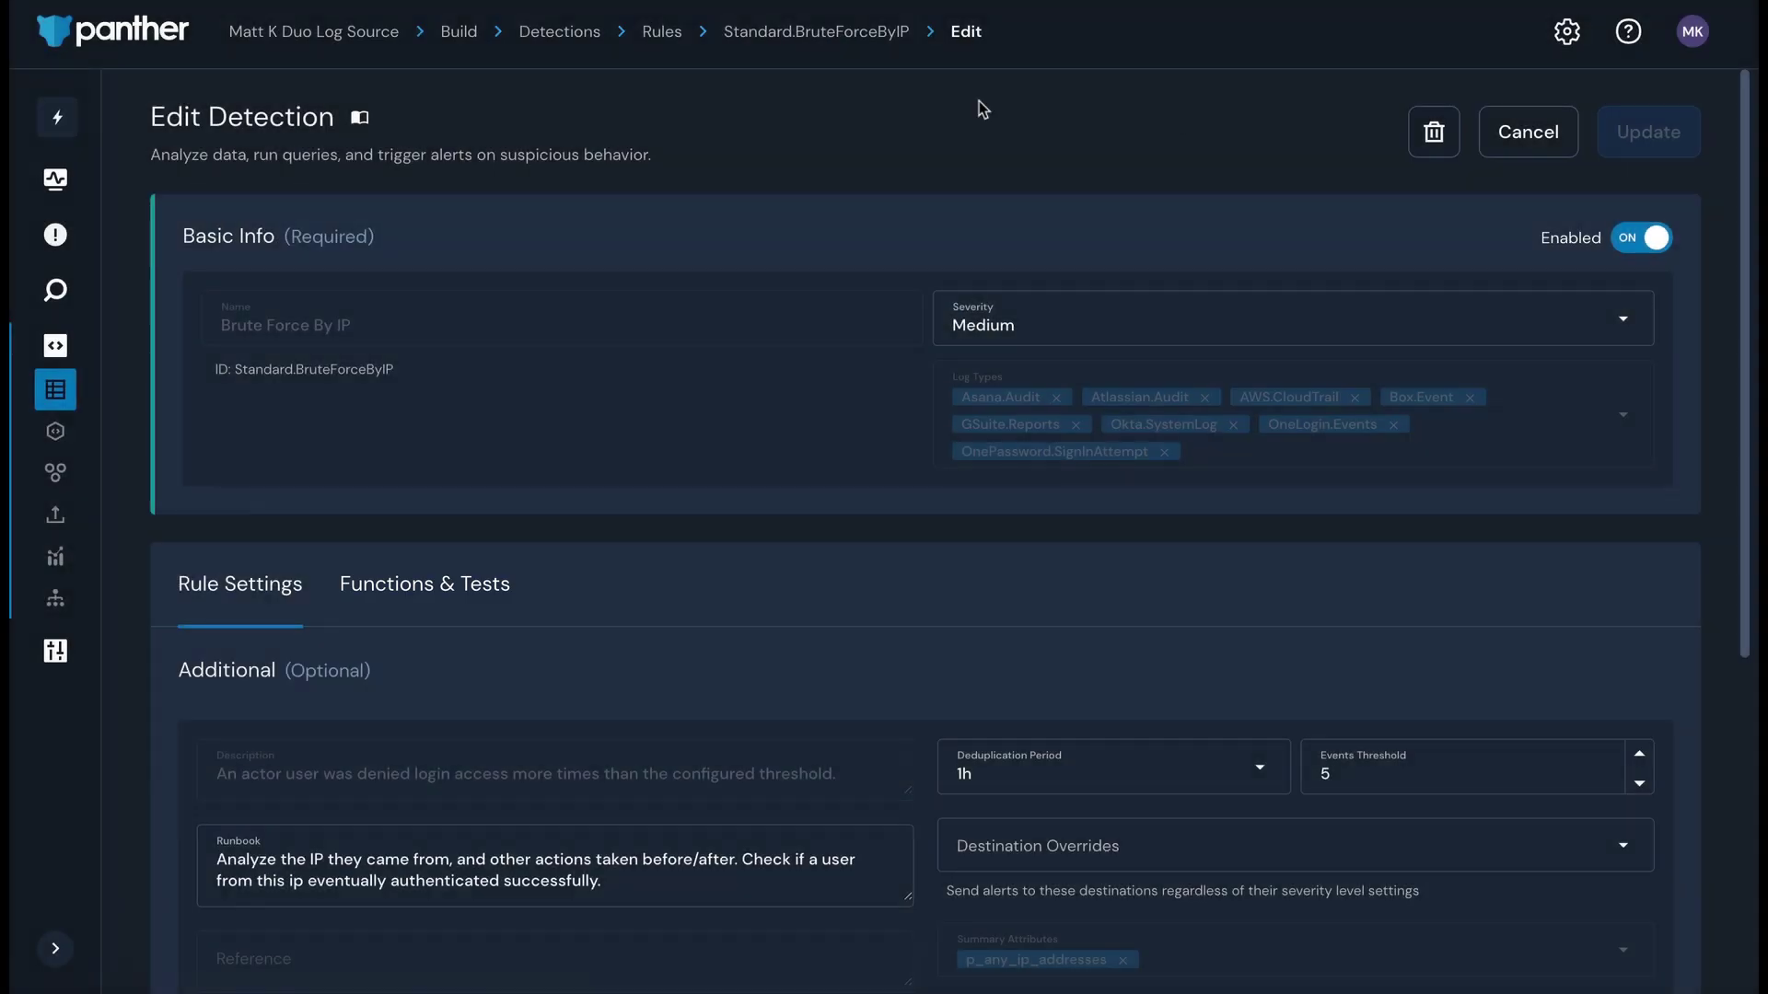
pyautogui.click(469, 582)
pyautogui.scroll(-8, 1720, 465)
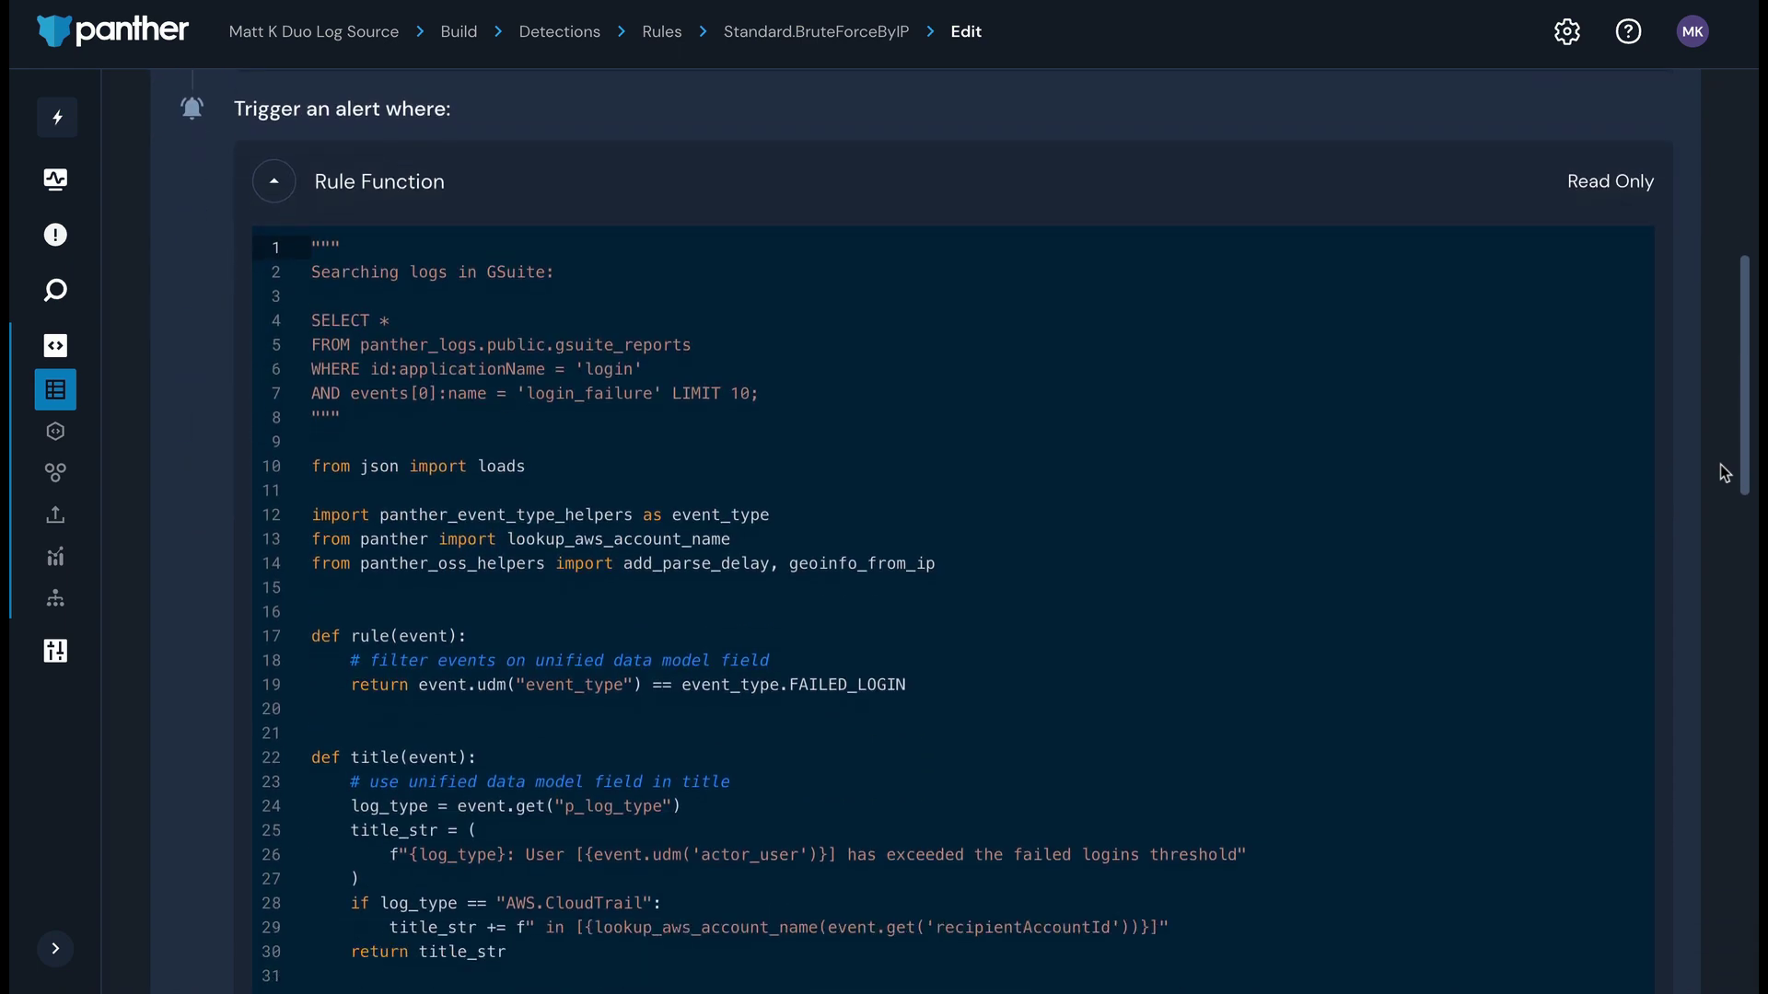
pyautogui.scroll(-15, 1720, 464)
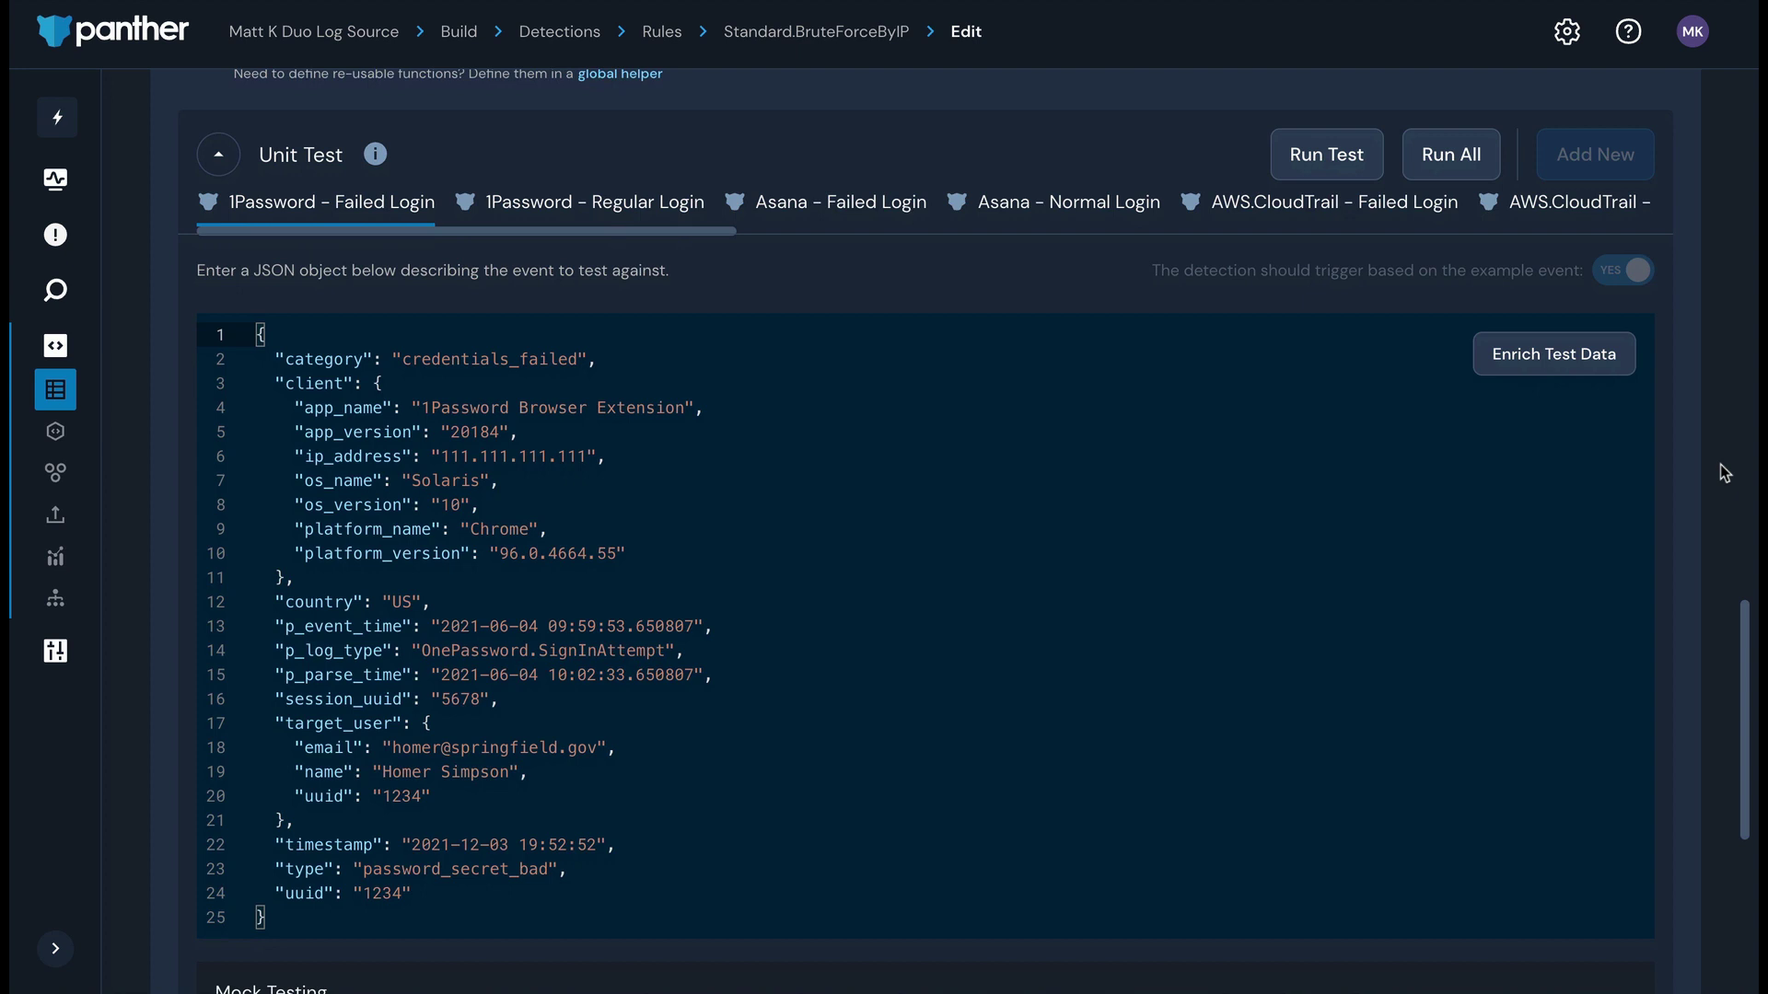
pyautogui.scroll(-6, 1724, 473)
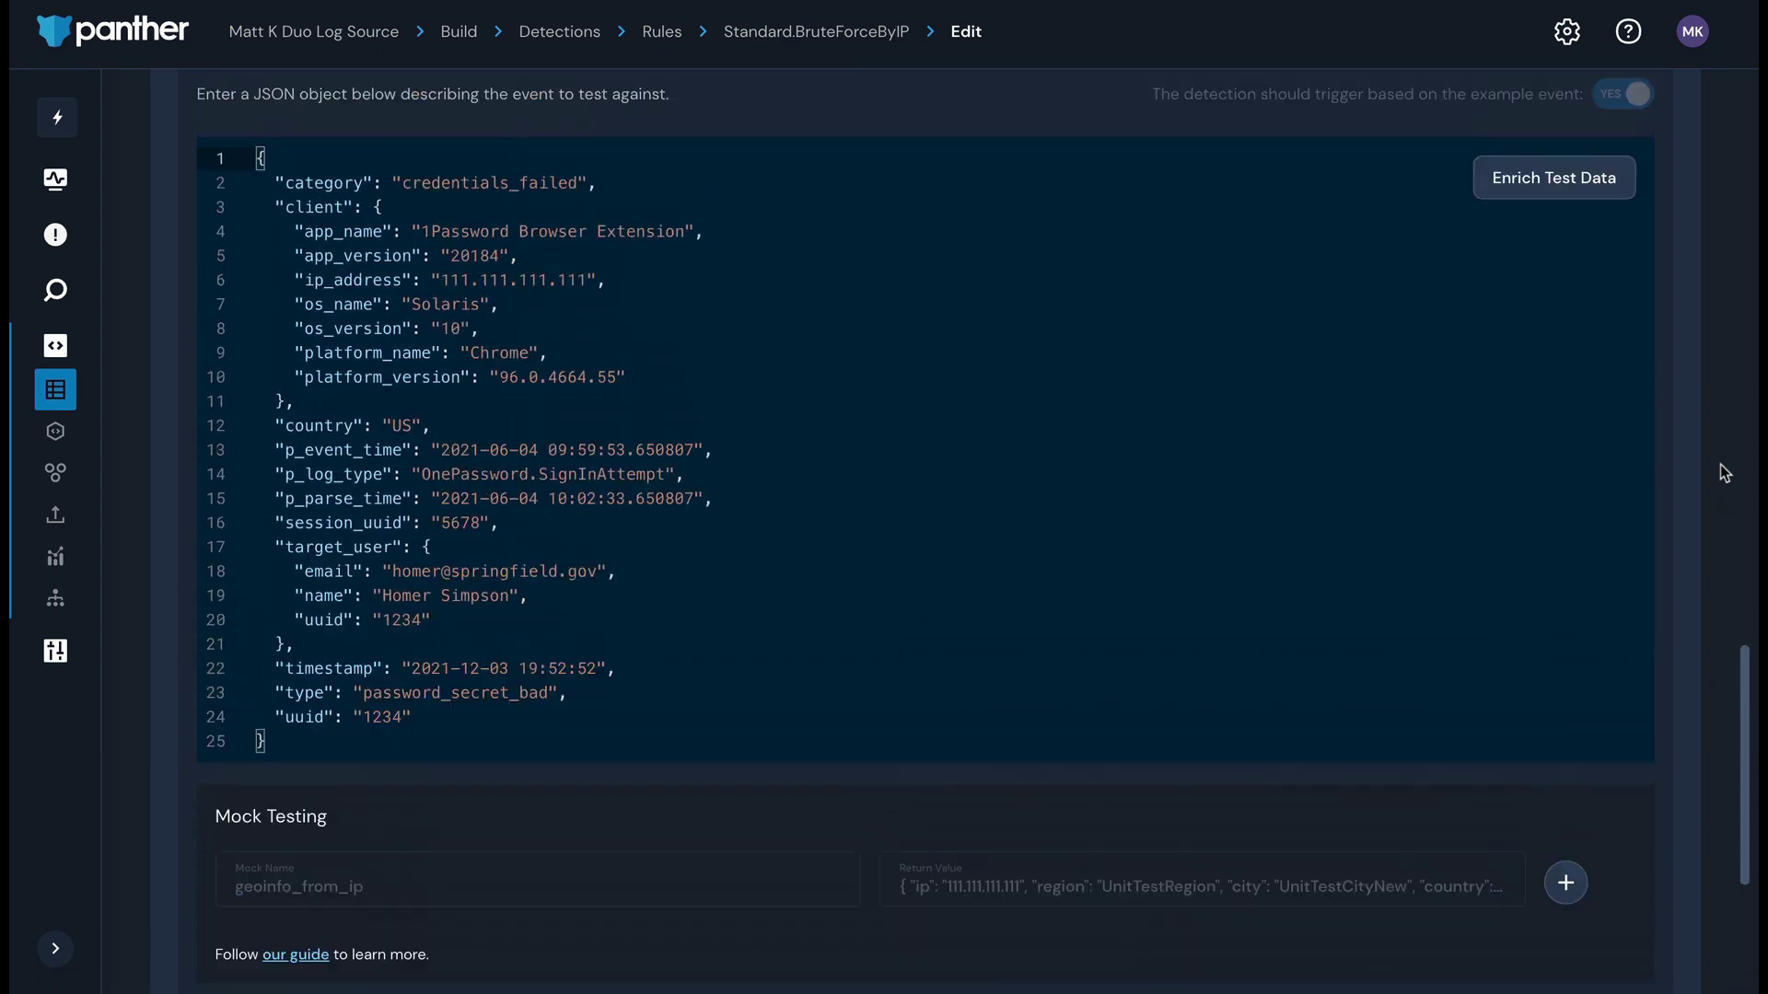
pyautogui.scroll(20, 1720, 464)
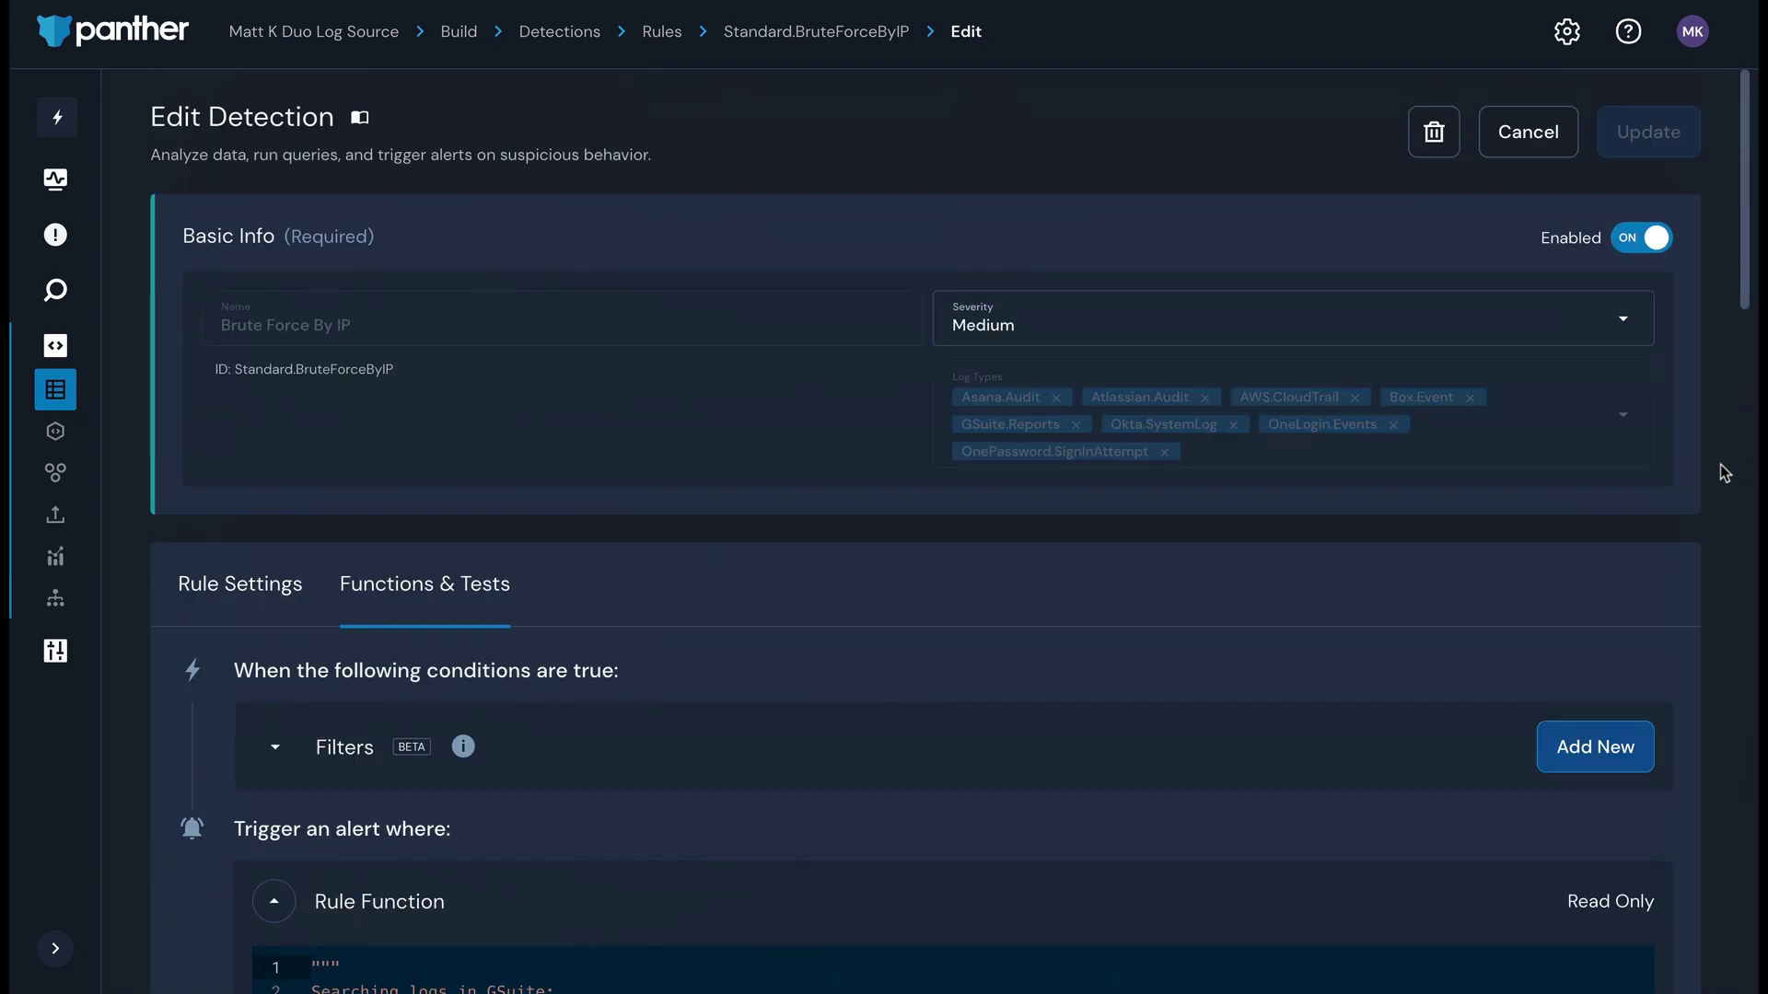
# Open the MITRE ATT&CK page and examine the coverage matrix and summary for Enterprise ATT&CK.
pyautogui.moveTo(40, 553)
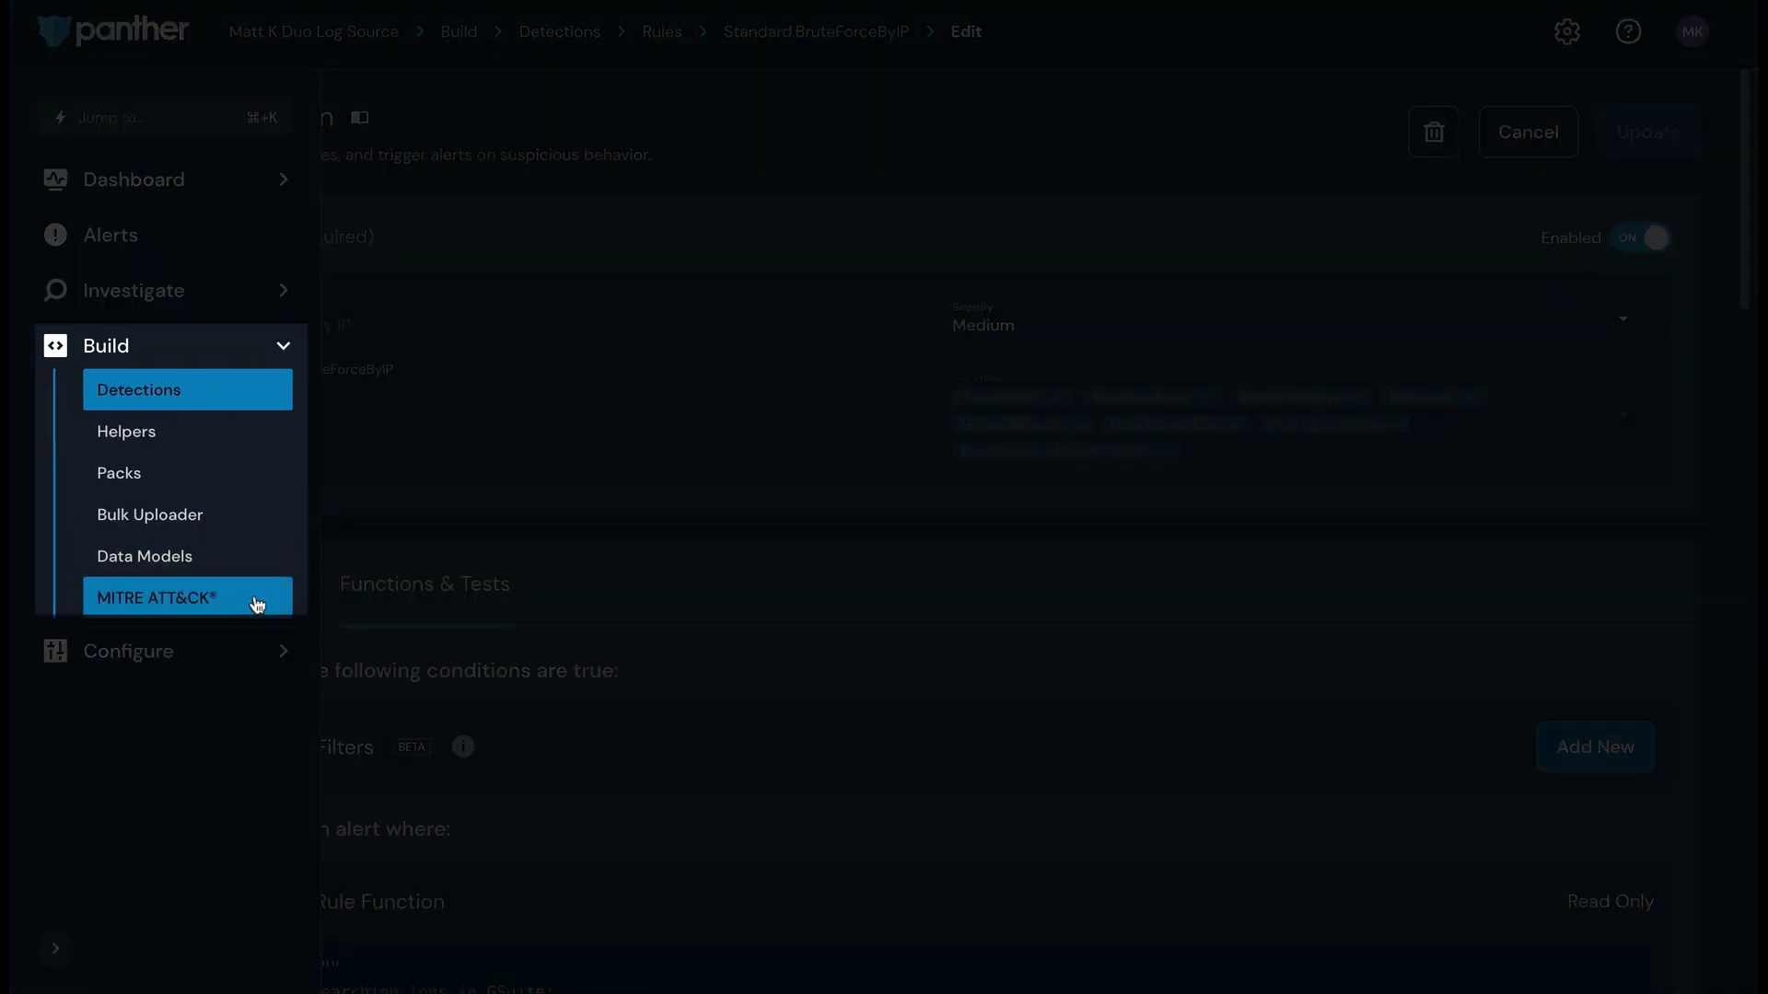
pyautogui.click(257, 605)
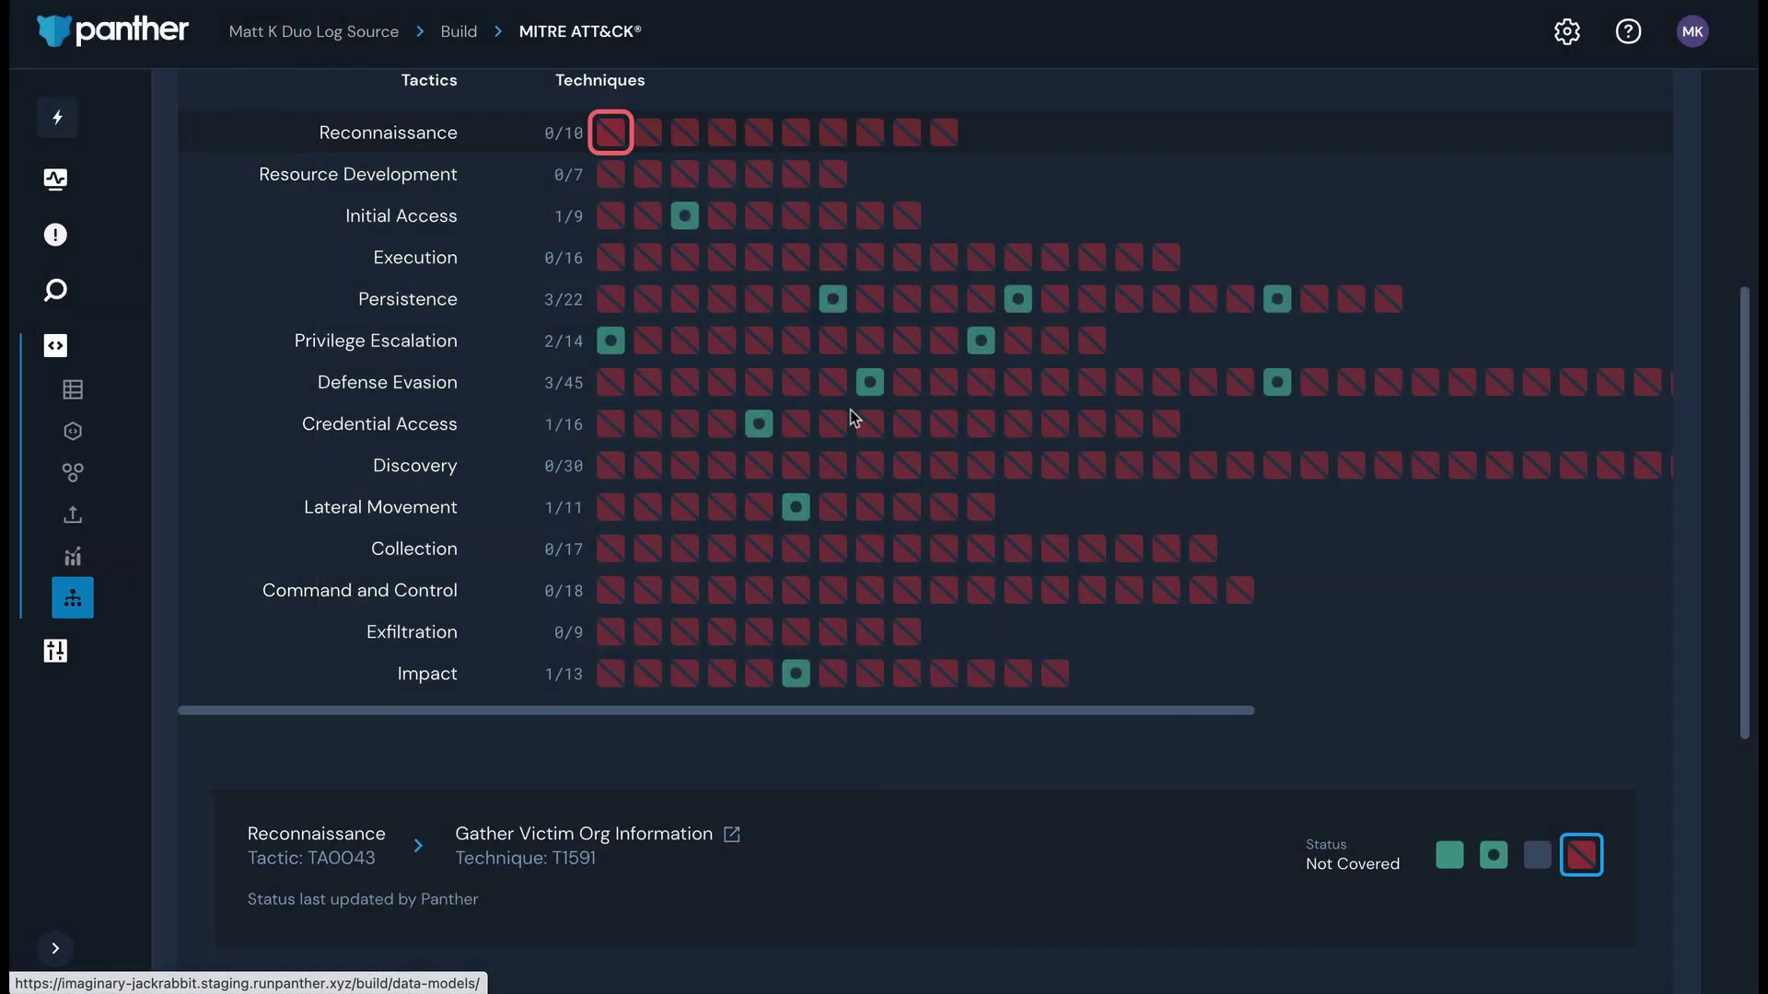
pyautogui.scroll(3, 1097, 401)
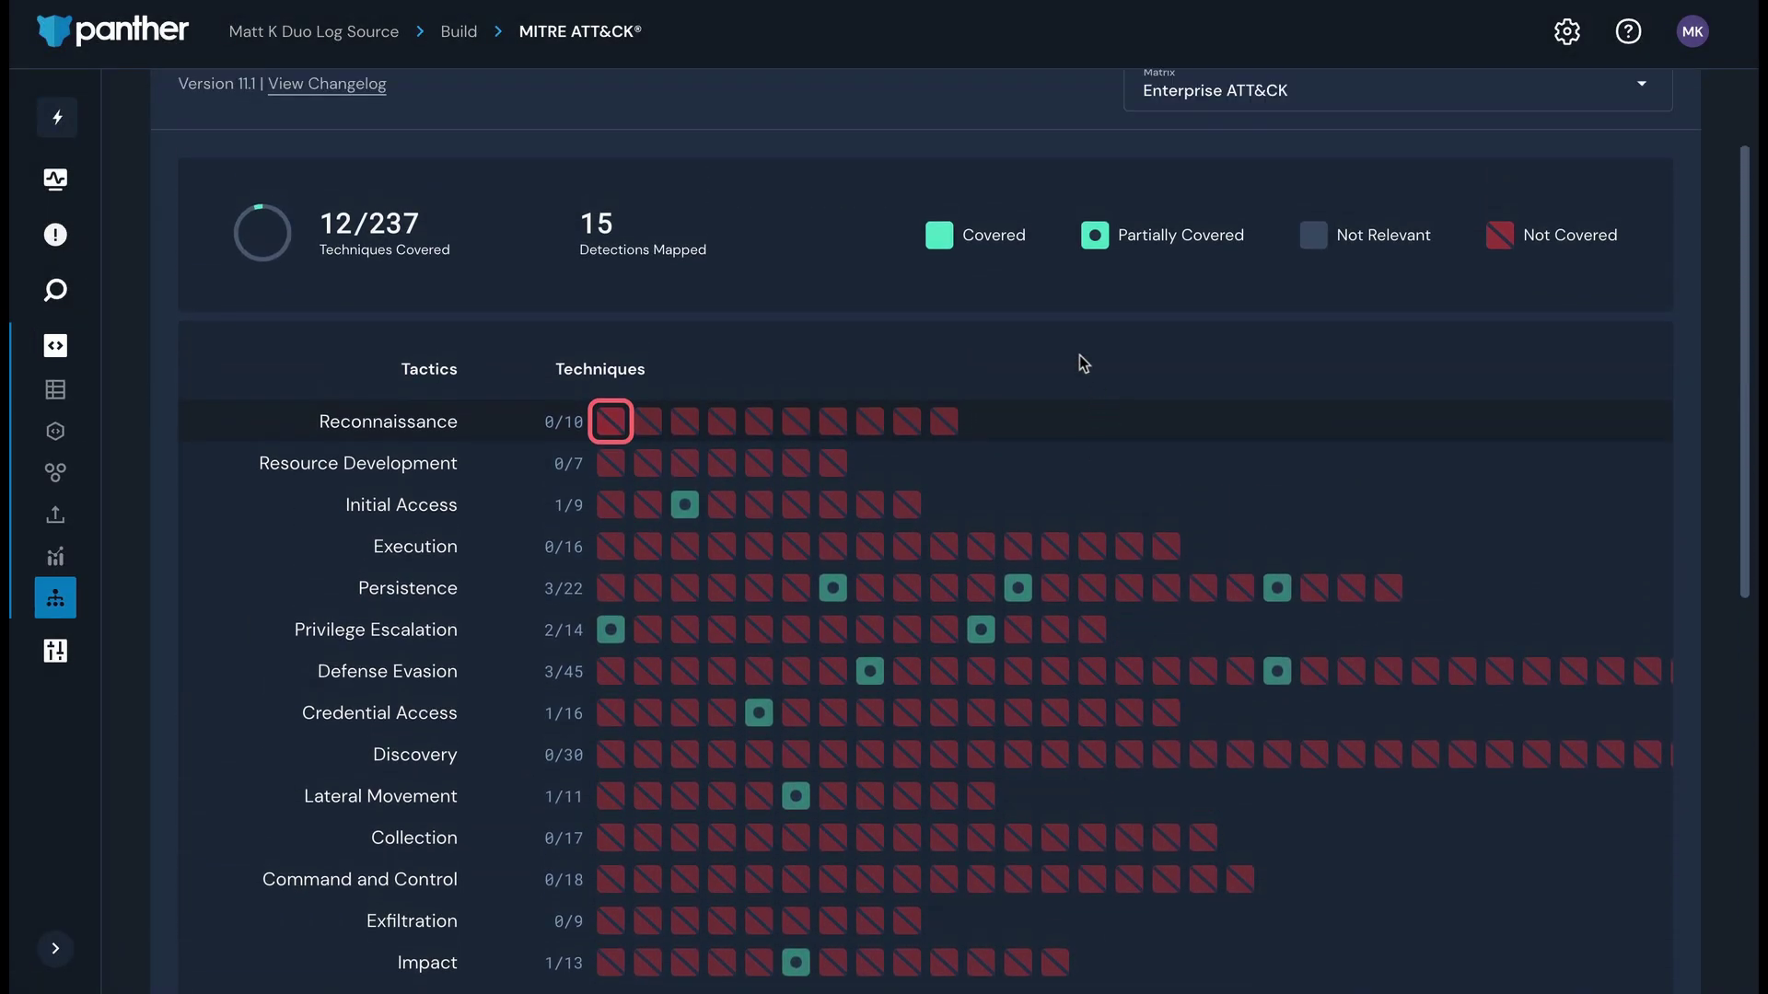
pyautogui.scroll(1, 985, 111)
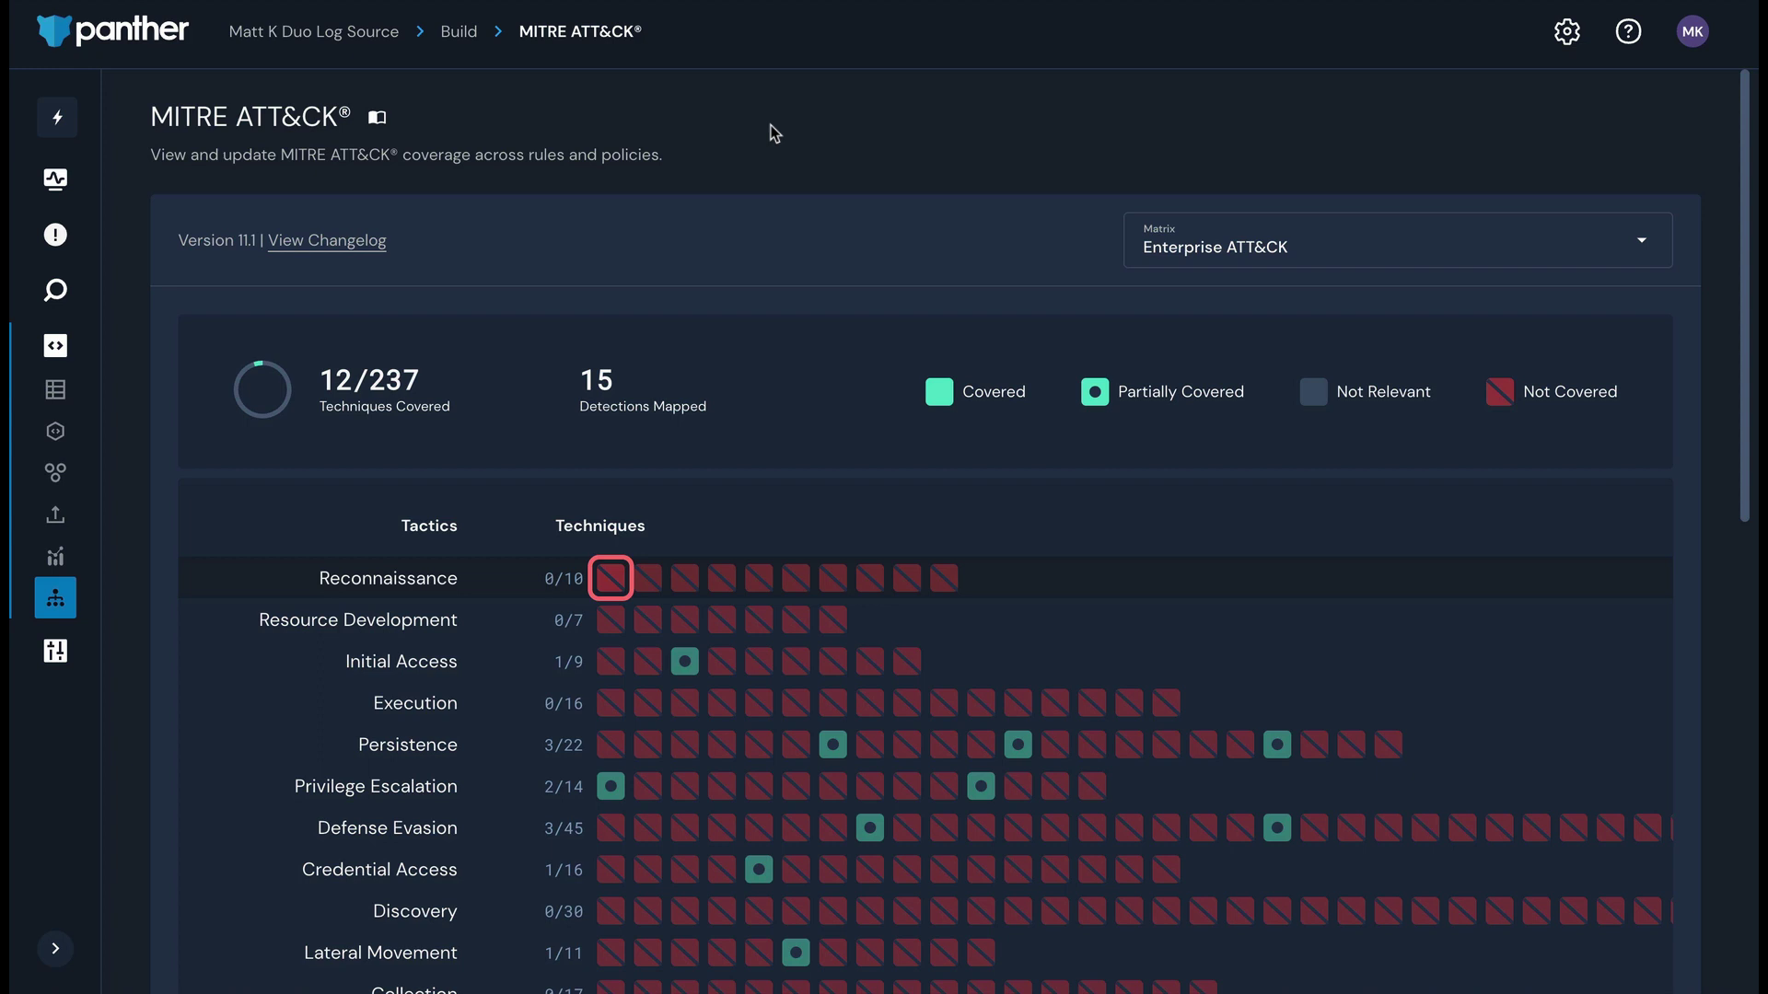
# Start creating a new alert destination from the Alert Destinations page and review the available destination types.
pyautogui.moveTo(92, 257)
pyautogui.click(286, 416)
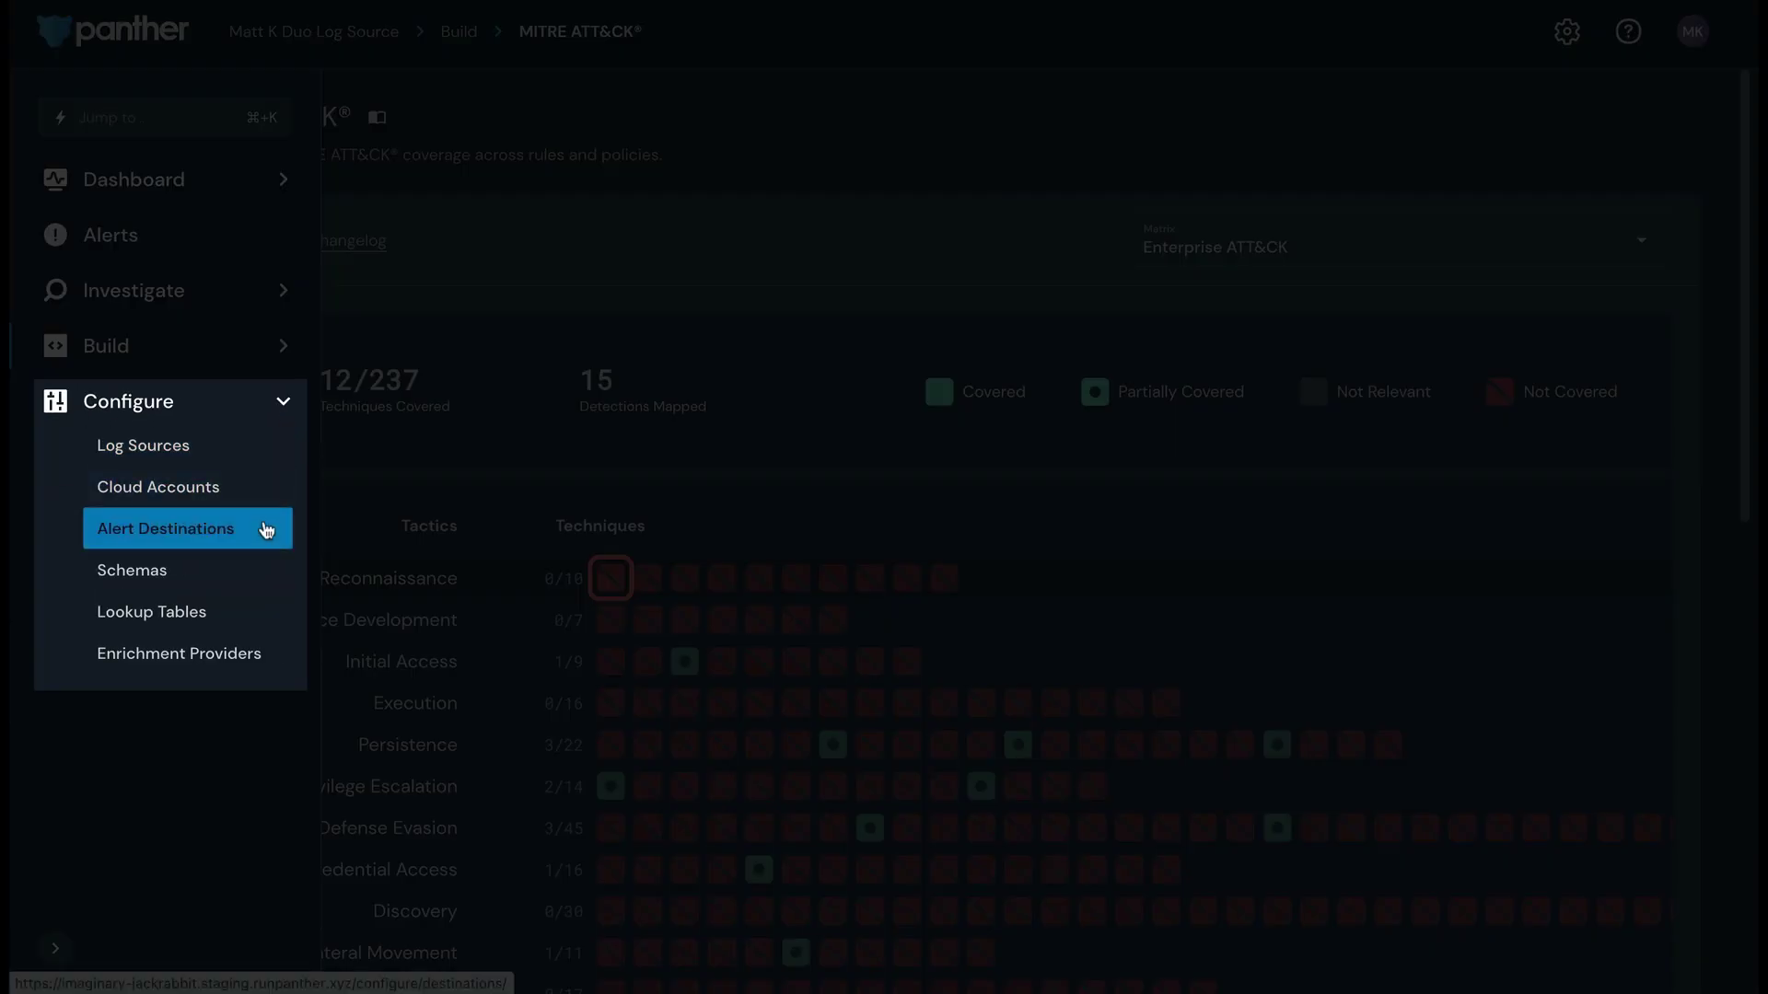
pyautogui.click(266, 532)
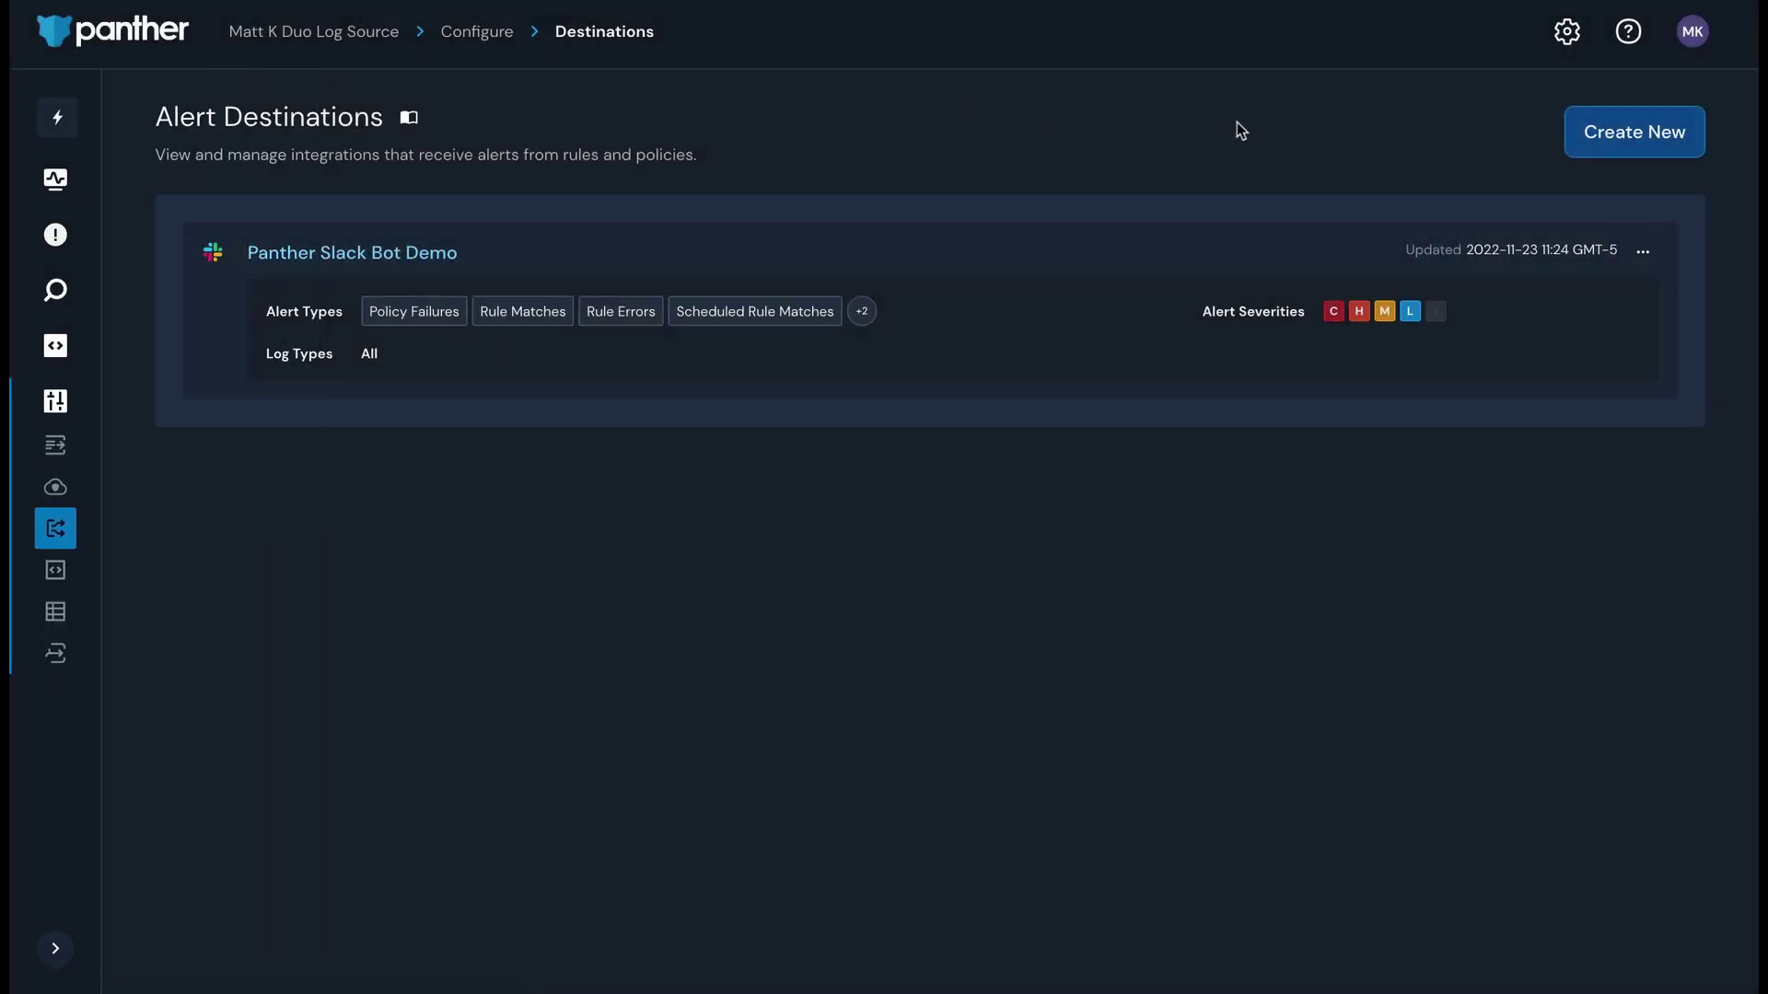
pyautogui.click(1580, 149)
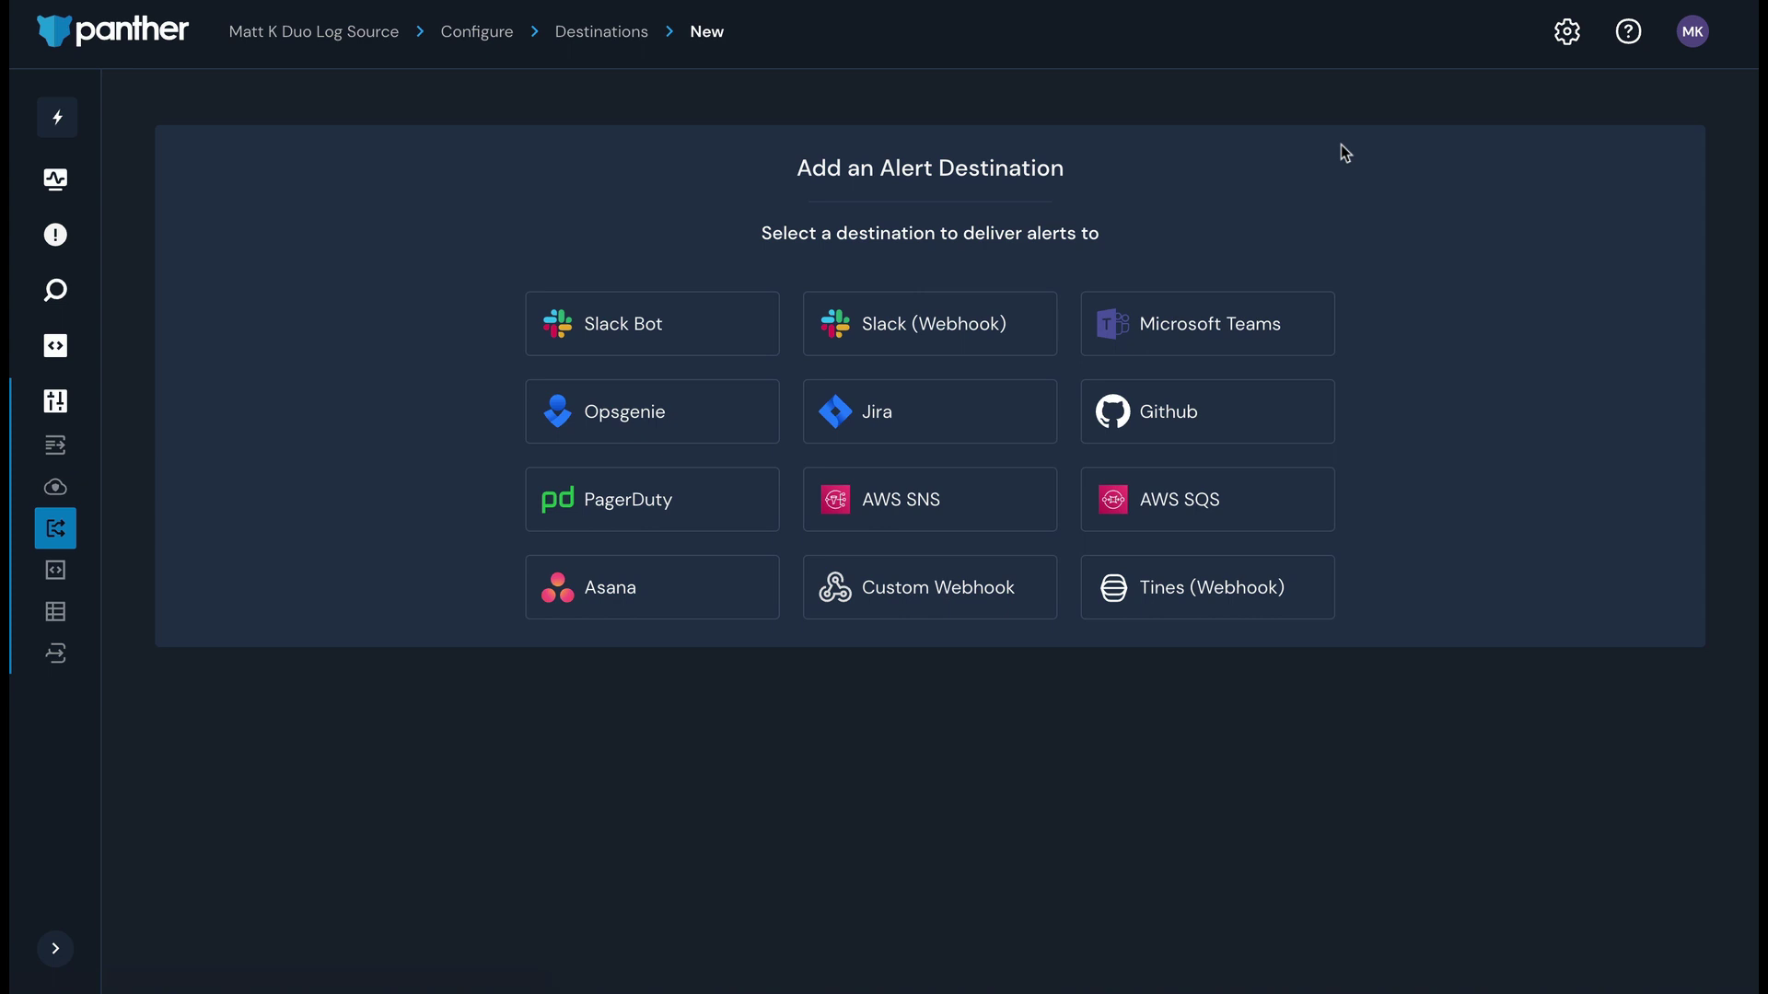
pyautogui.click(1315, 589)
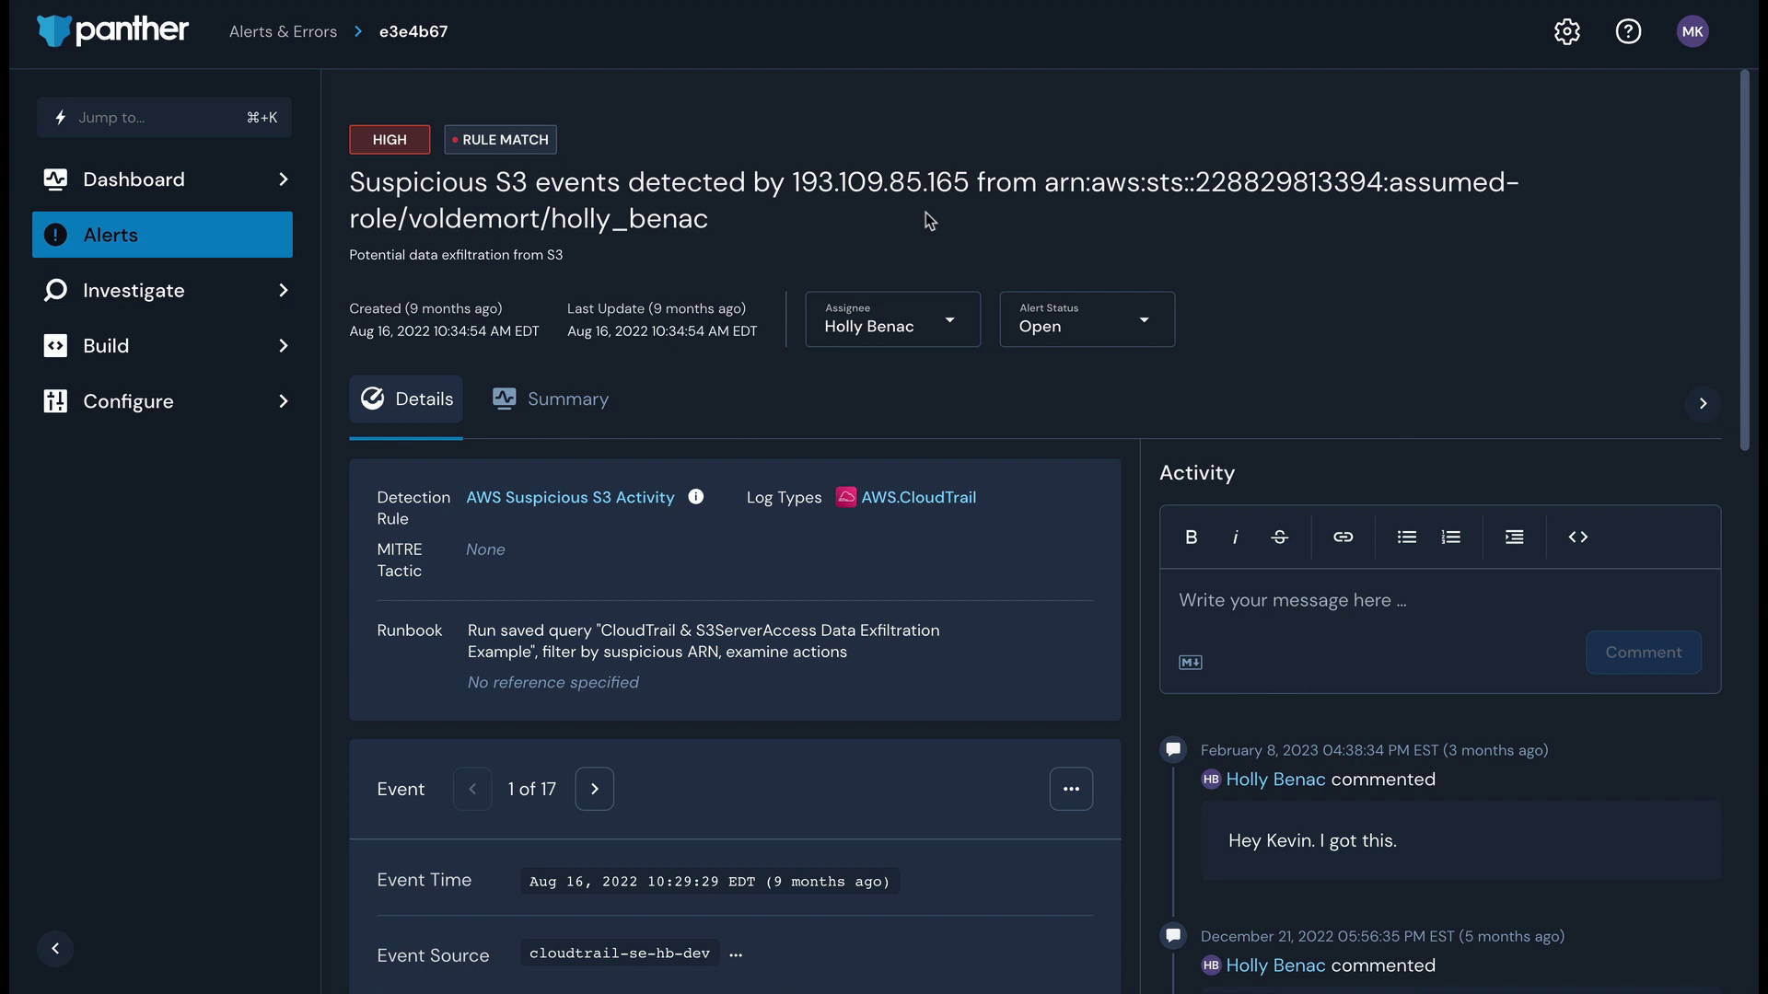
# Check the available assignees and status options of the Suspicious S3 events alert without changing either.
pyautogui.click(947, 322)
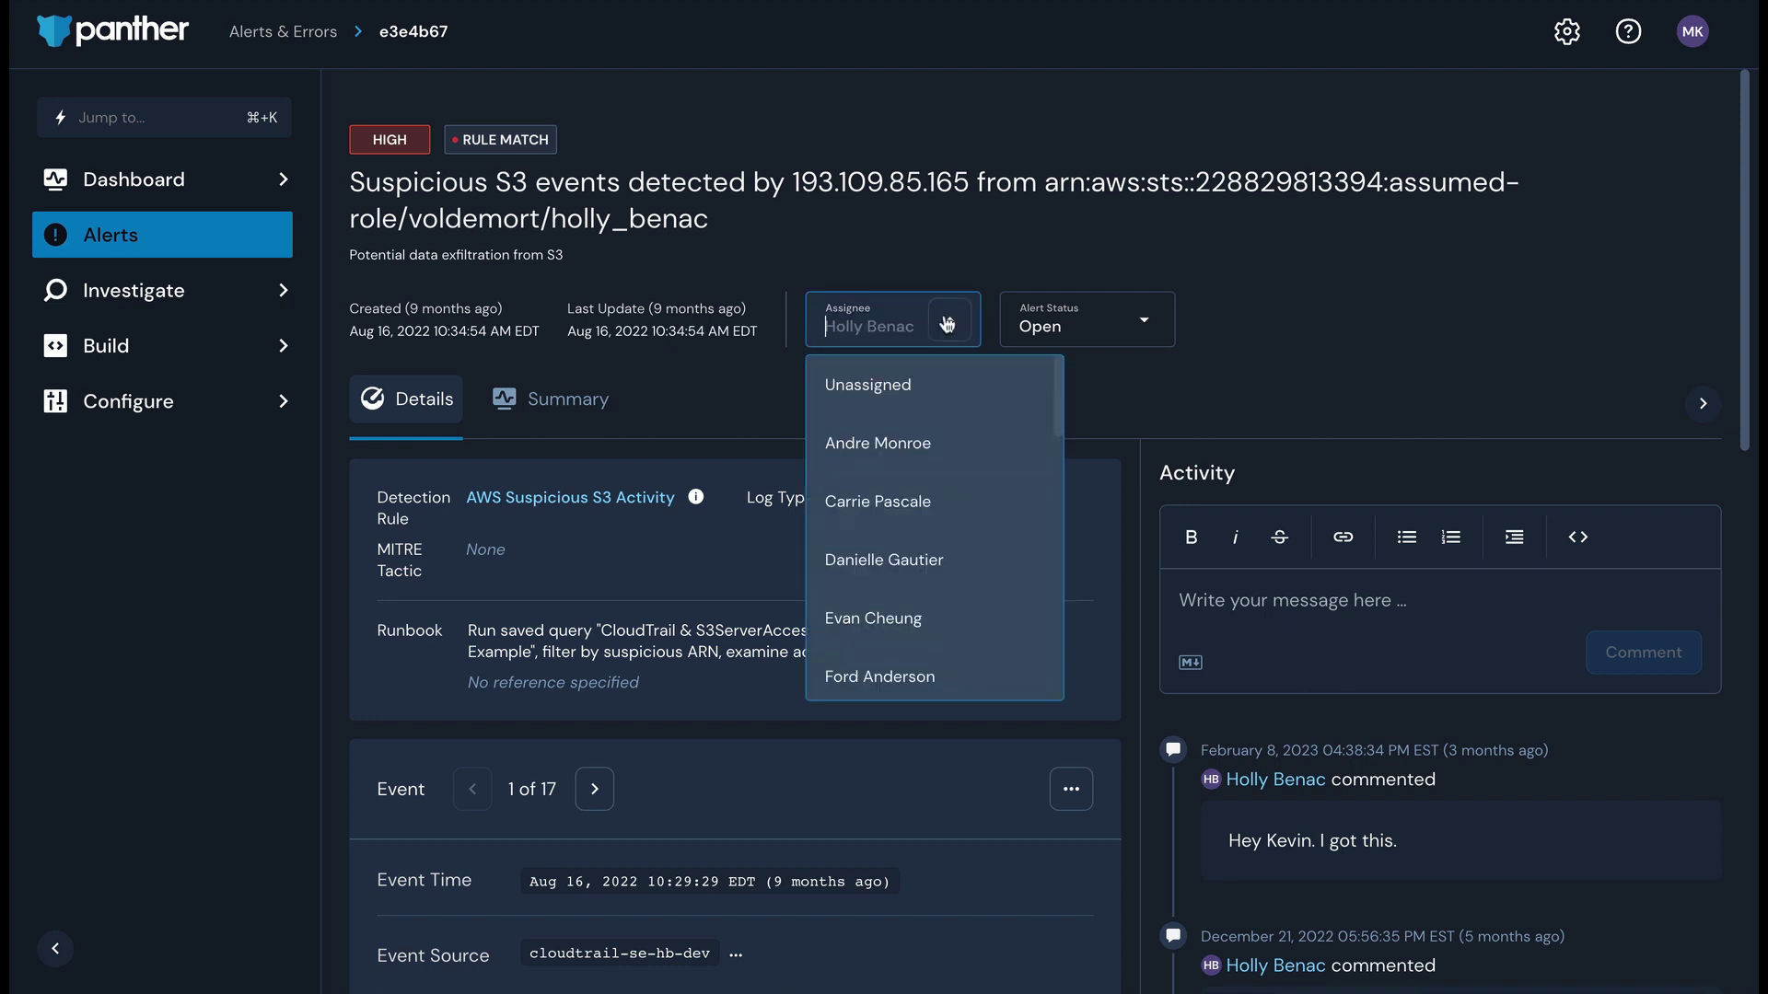
pyautogui.click(1146, 321)
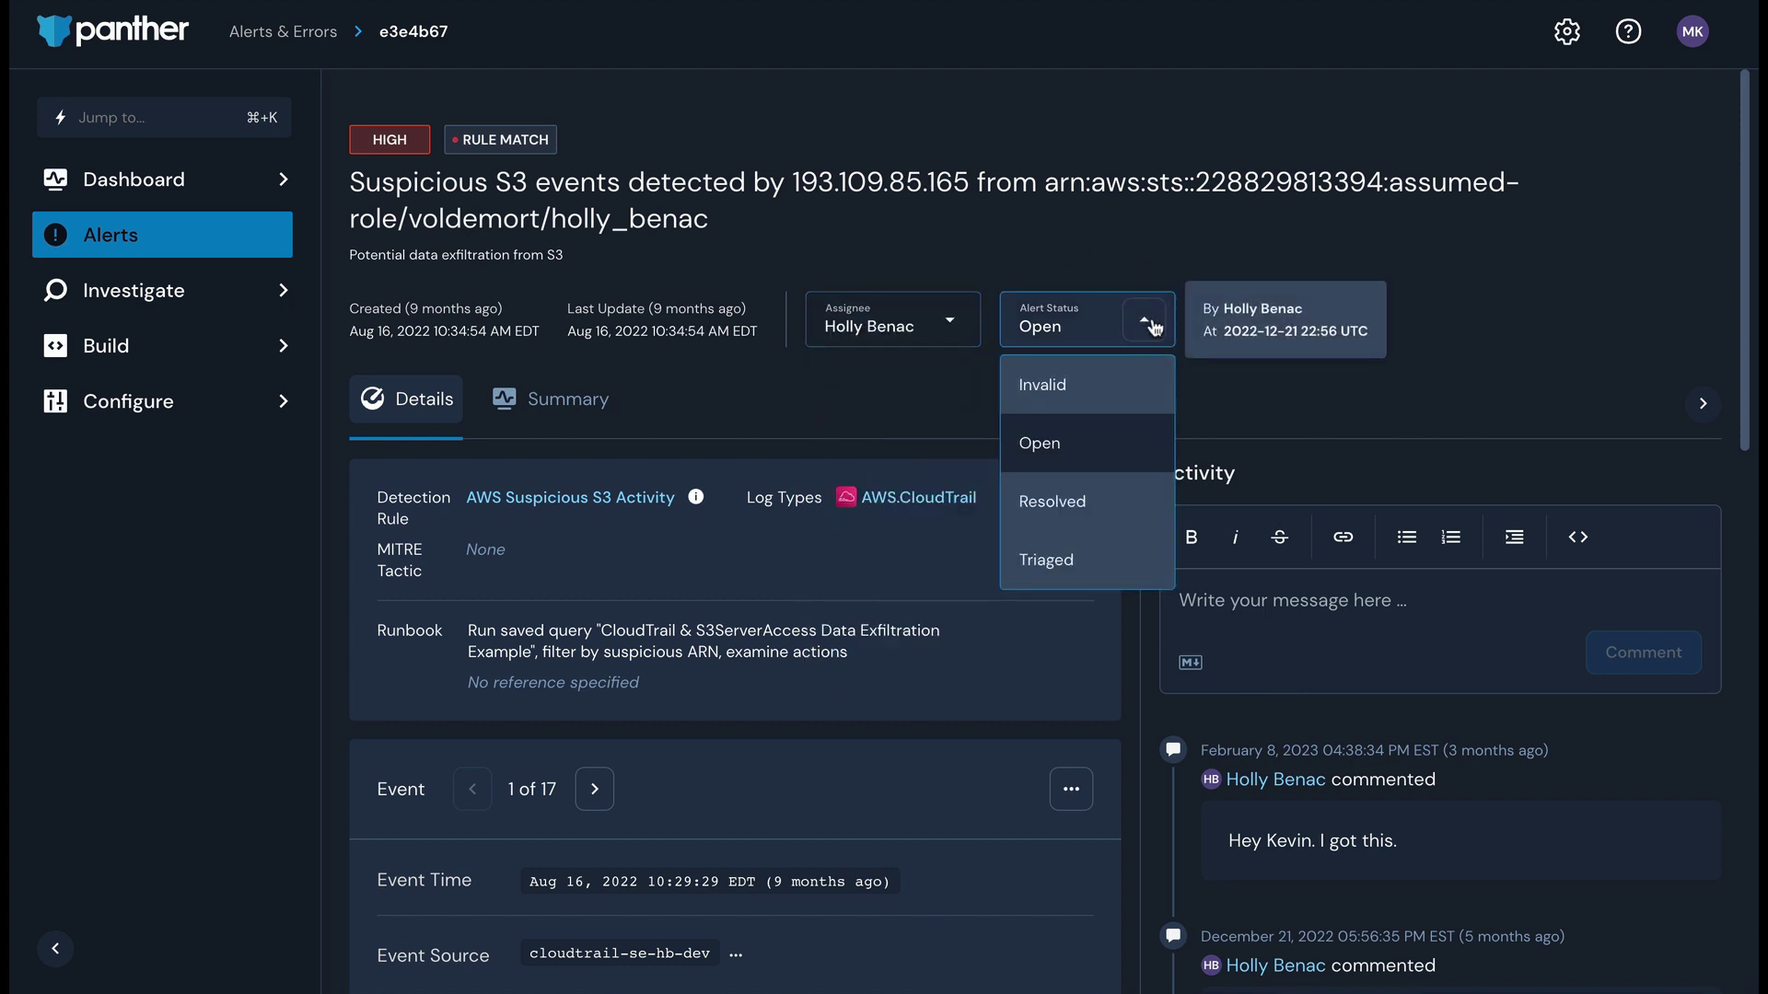
pyautogui.click(1194, 264)
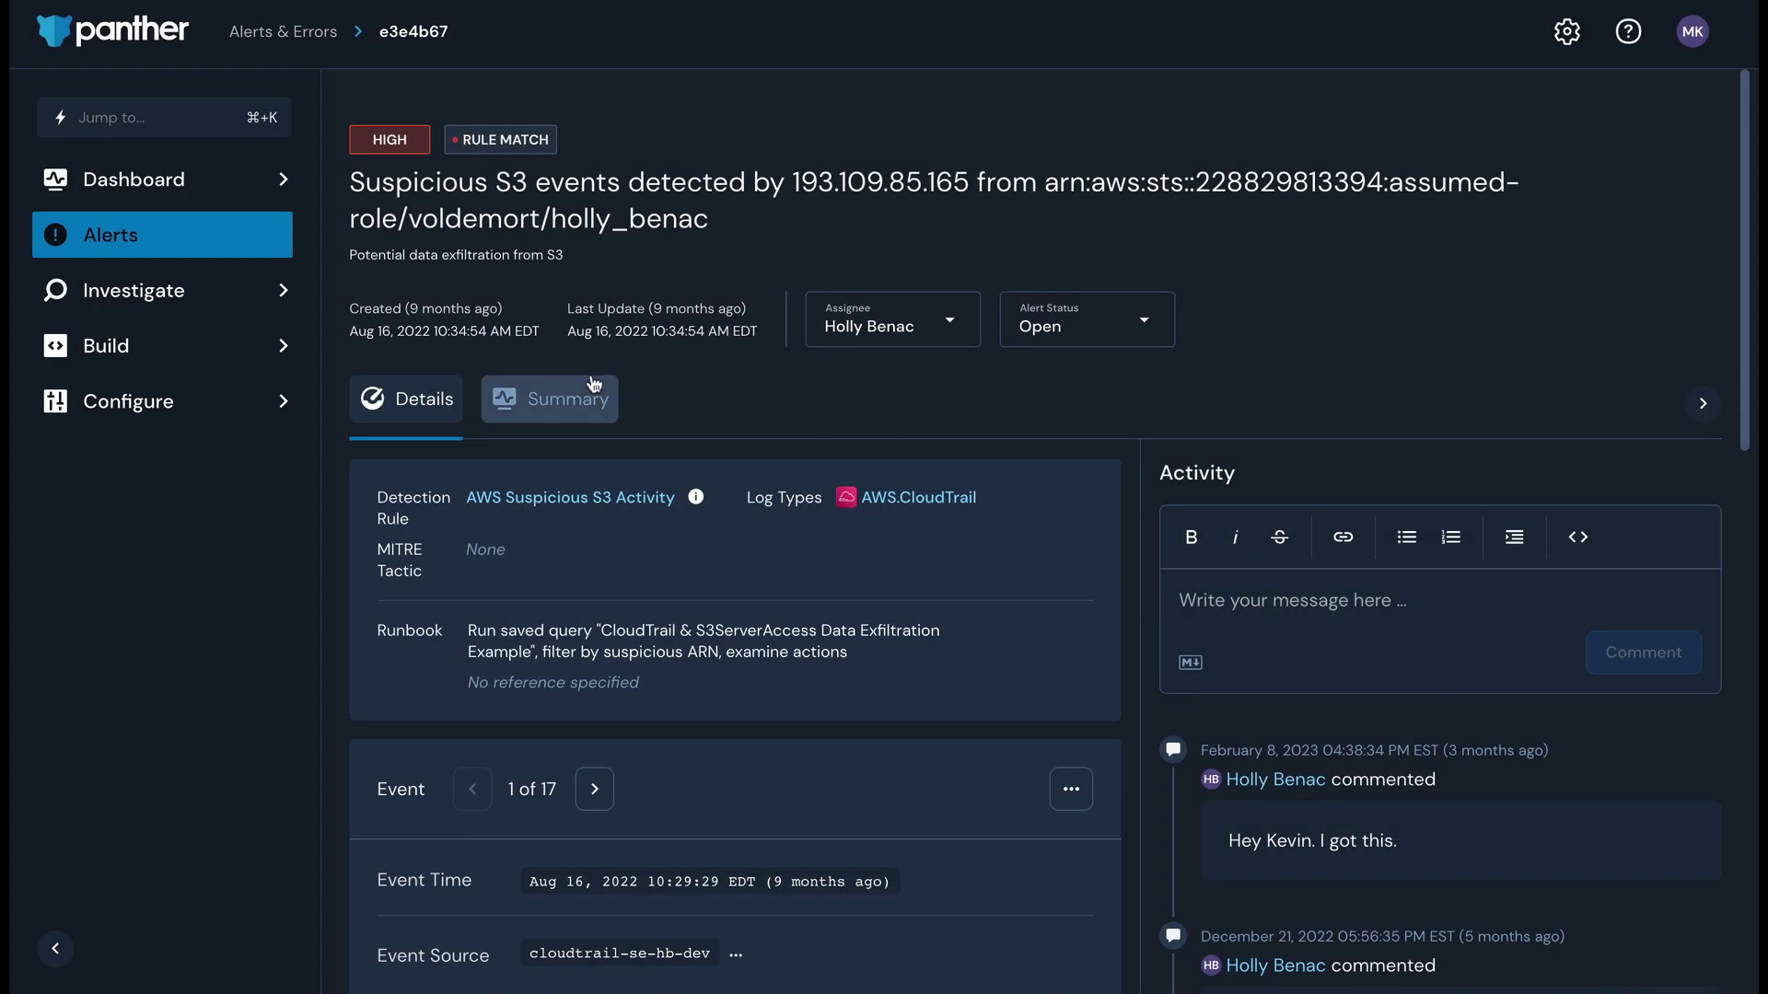
# Show the alert's summary for the p_any_aws_arns - AWS.CloudTrail attribute.
pyautogui.click(594, 387)
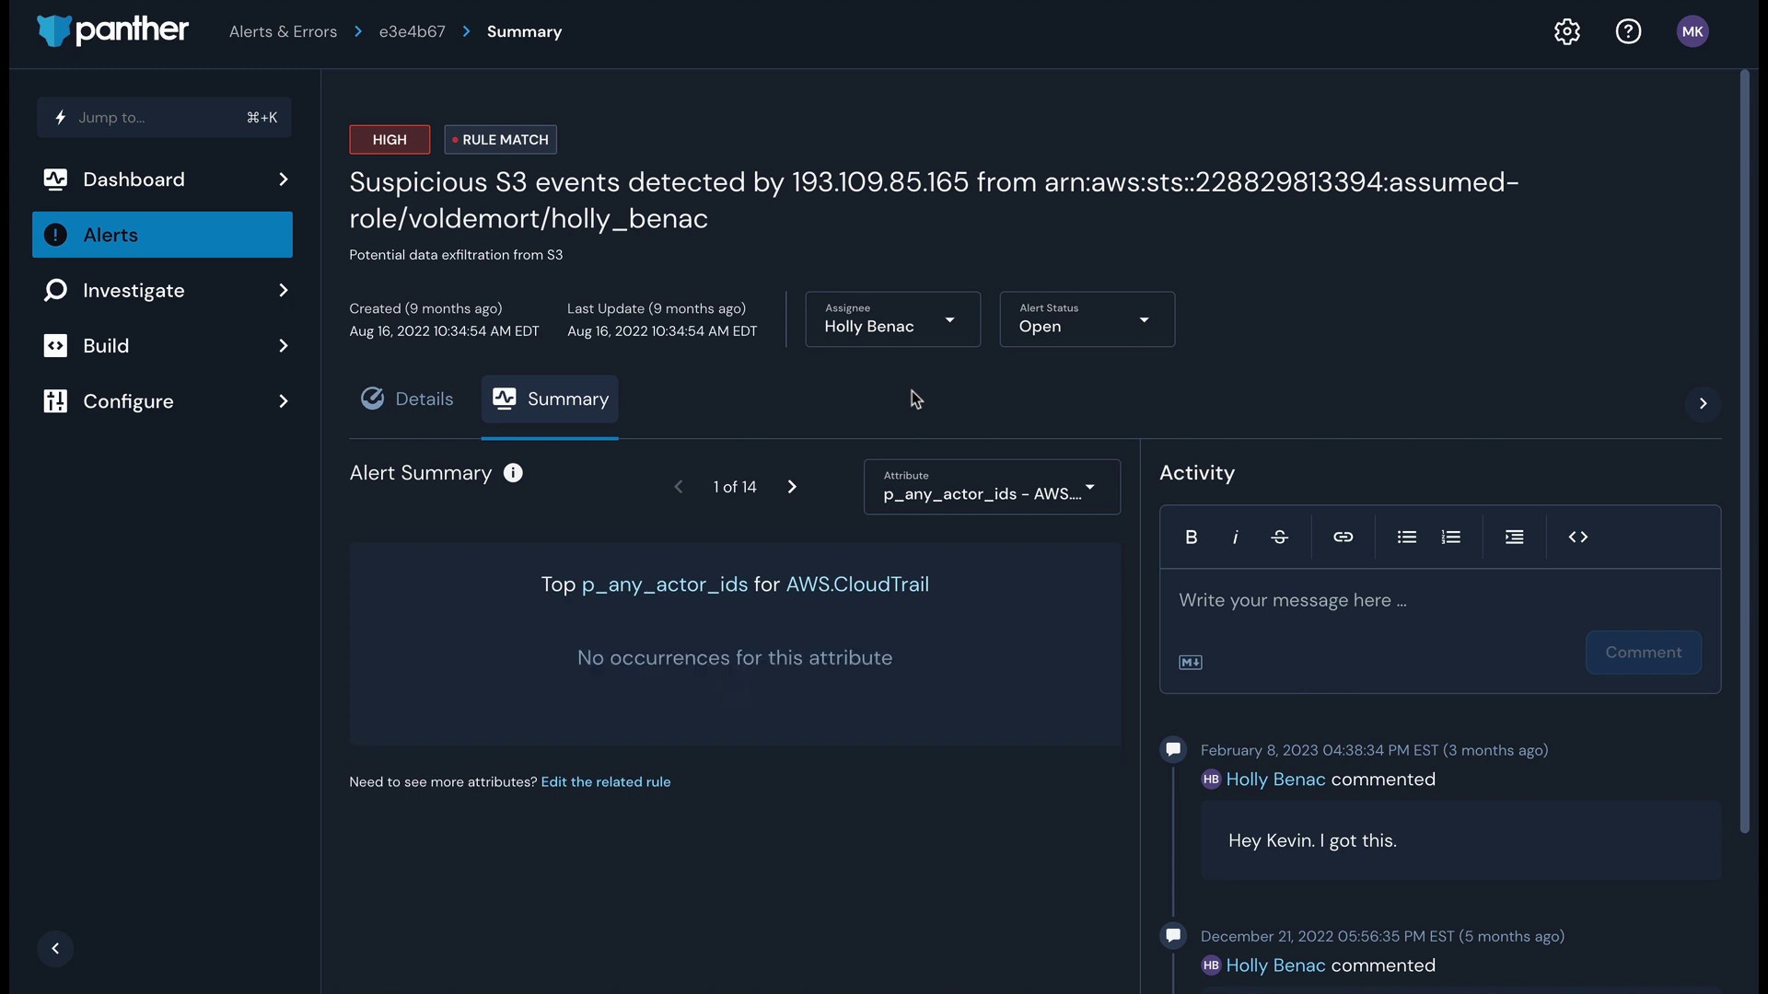
pyautogui.click(1096, 490)
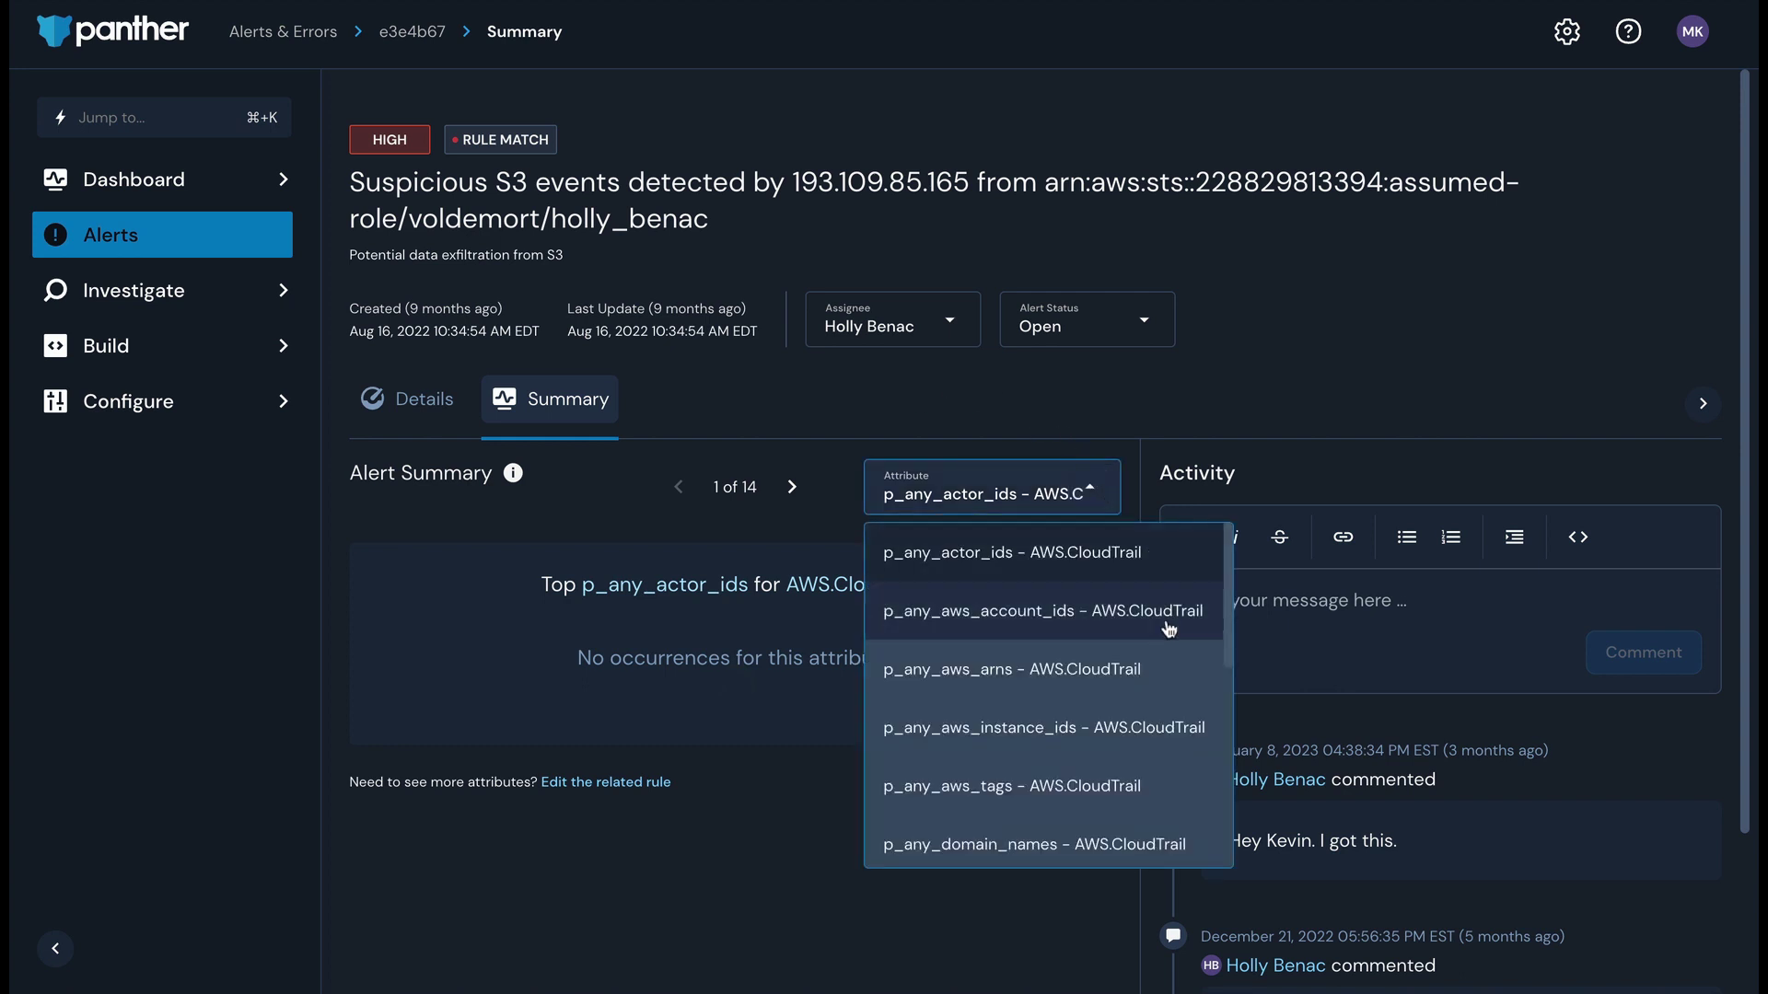
pyautogui.click(1172, 672)
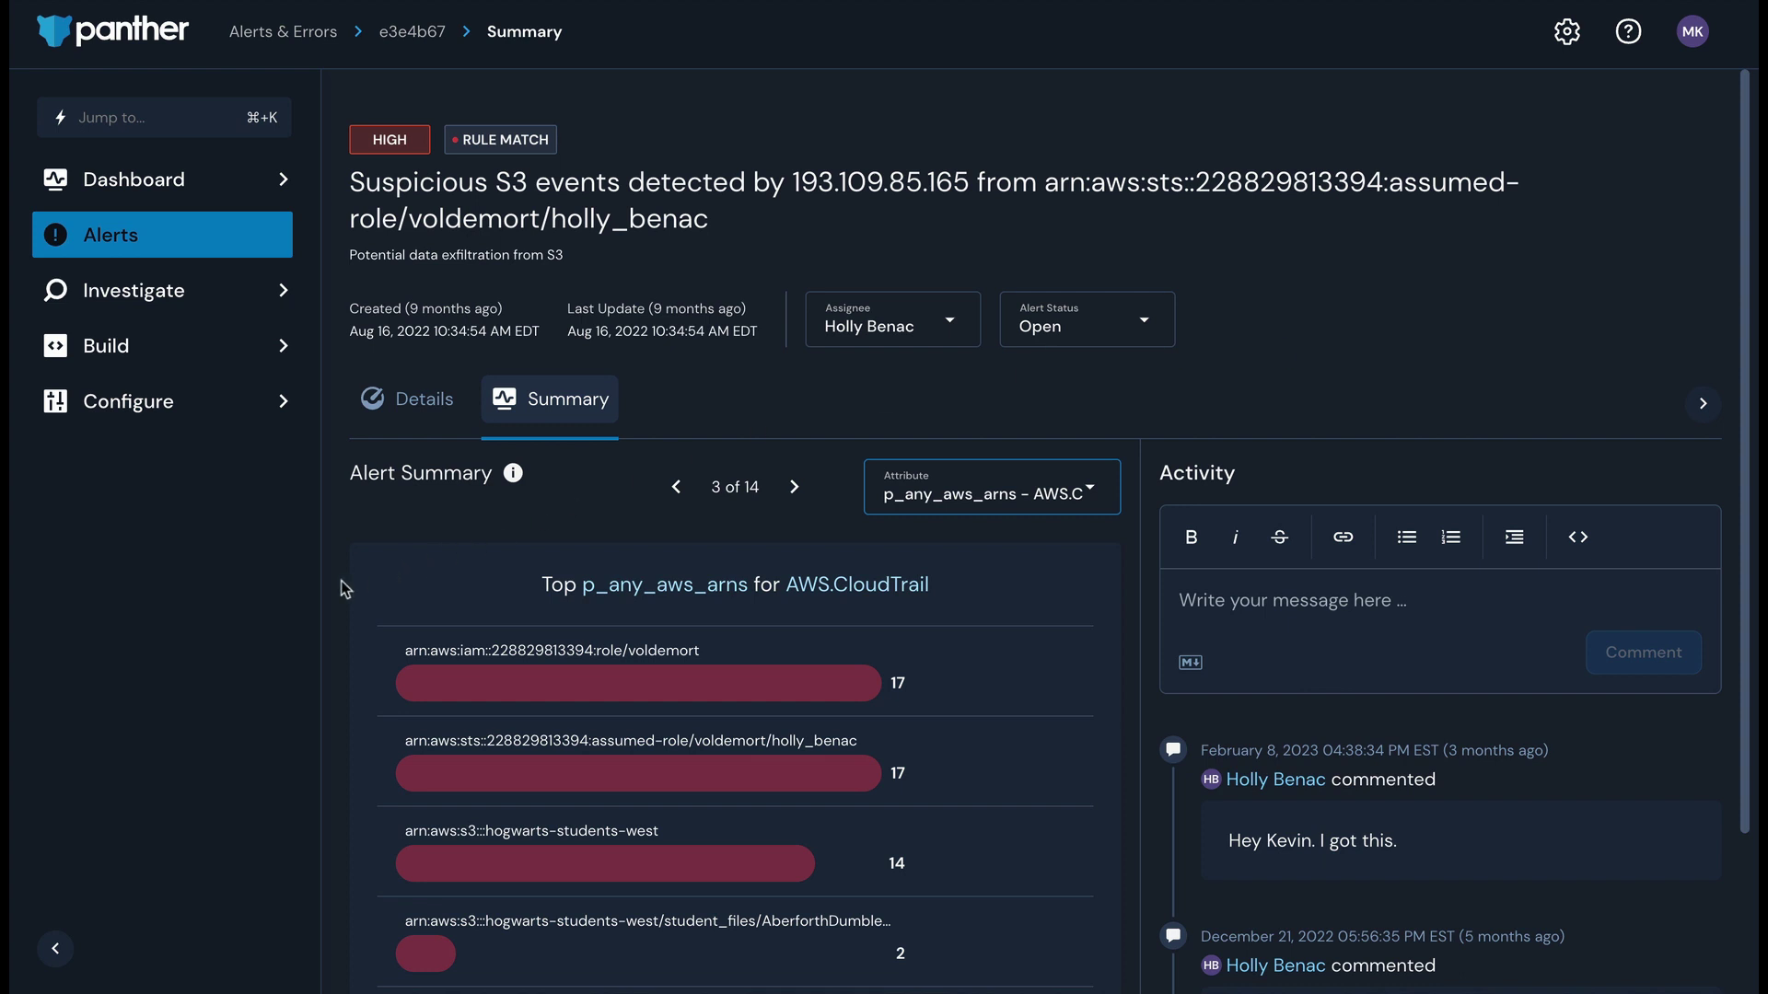
# Review the alert's top AWS ARNs chart, and return to the alert details down to the event section.
pyautogui.scroll(-2, 341, 583)
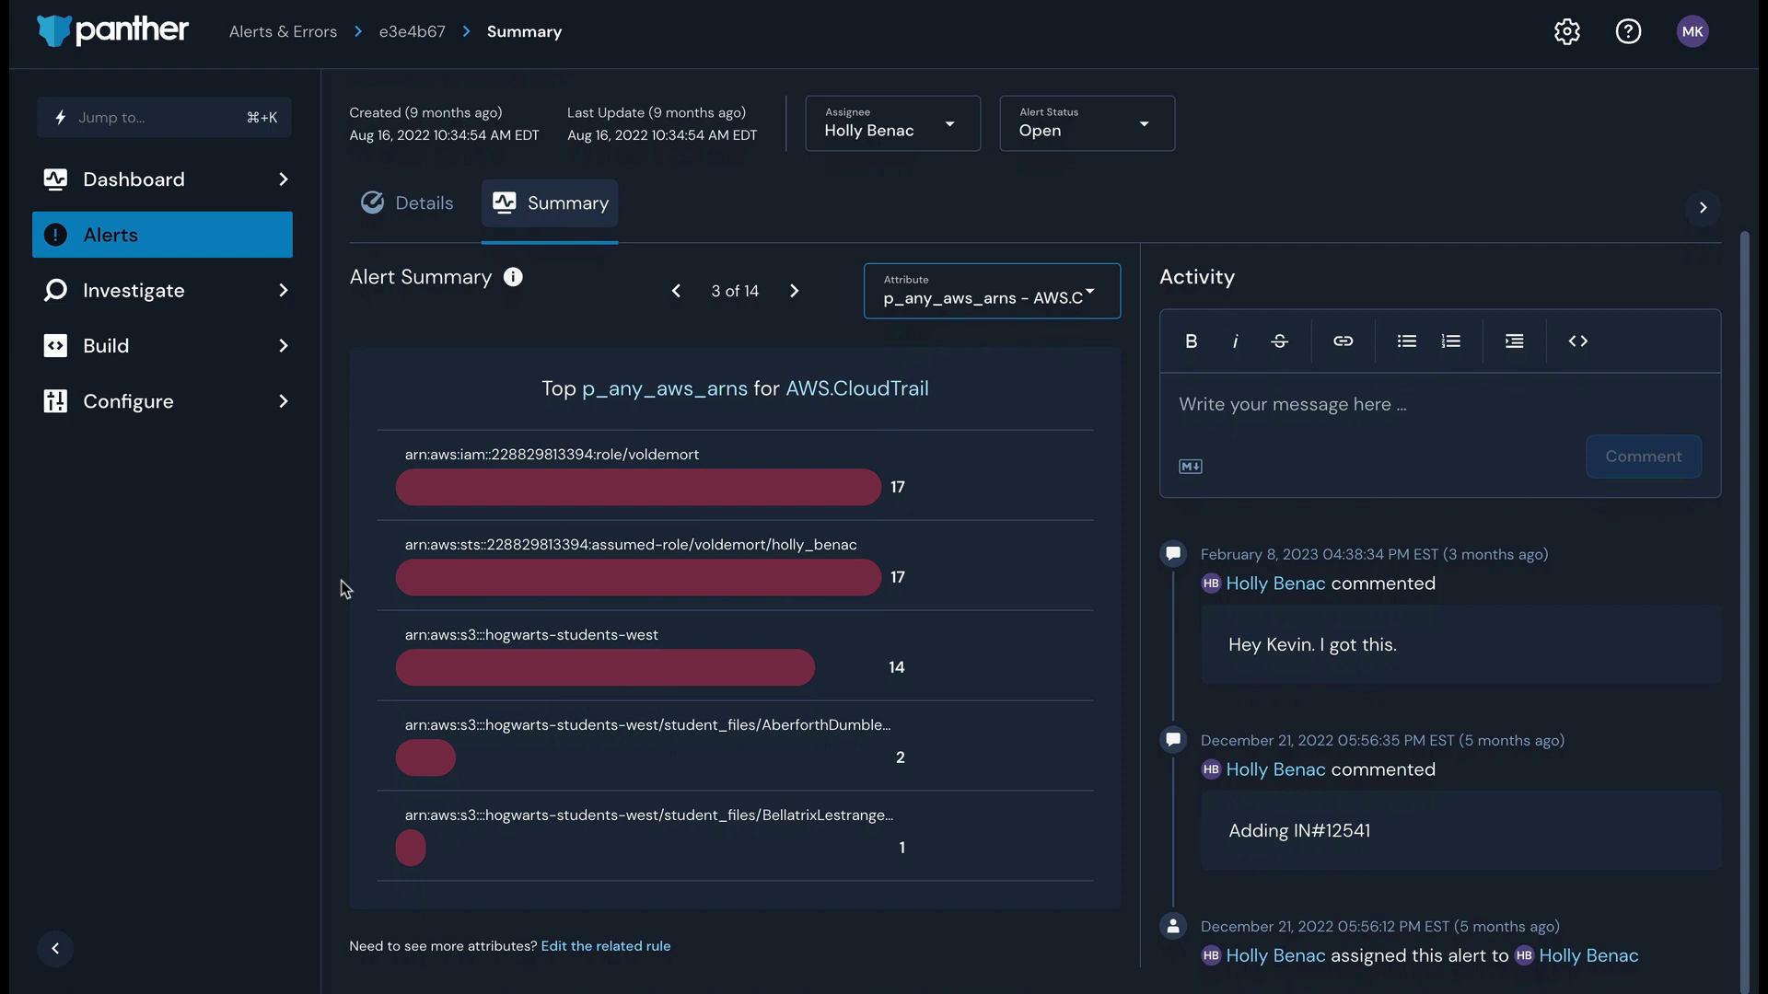
pyautogui.scroll(3, 341, 581)
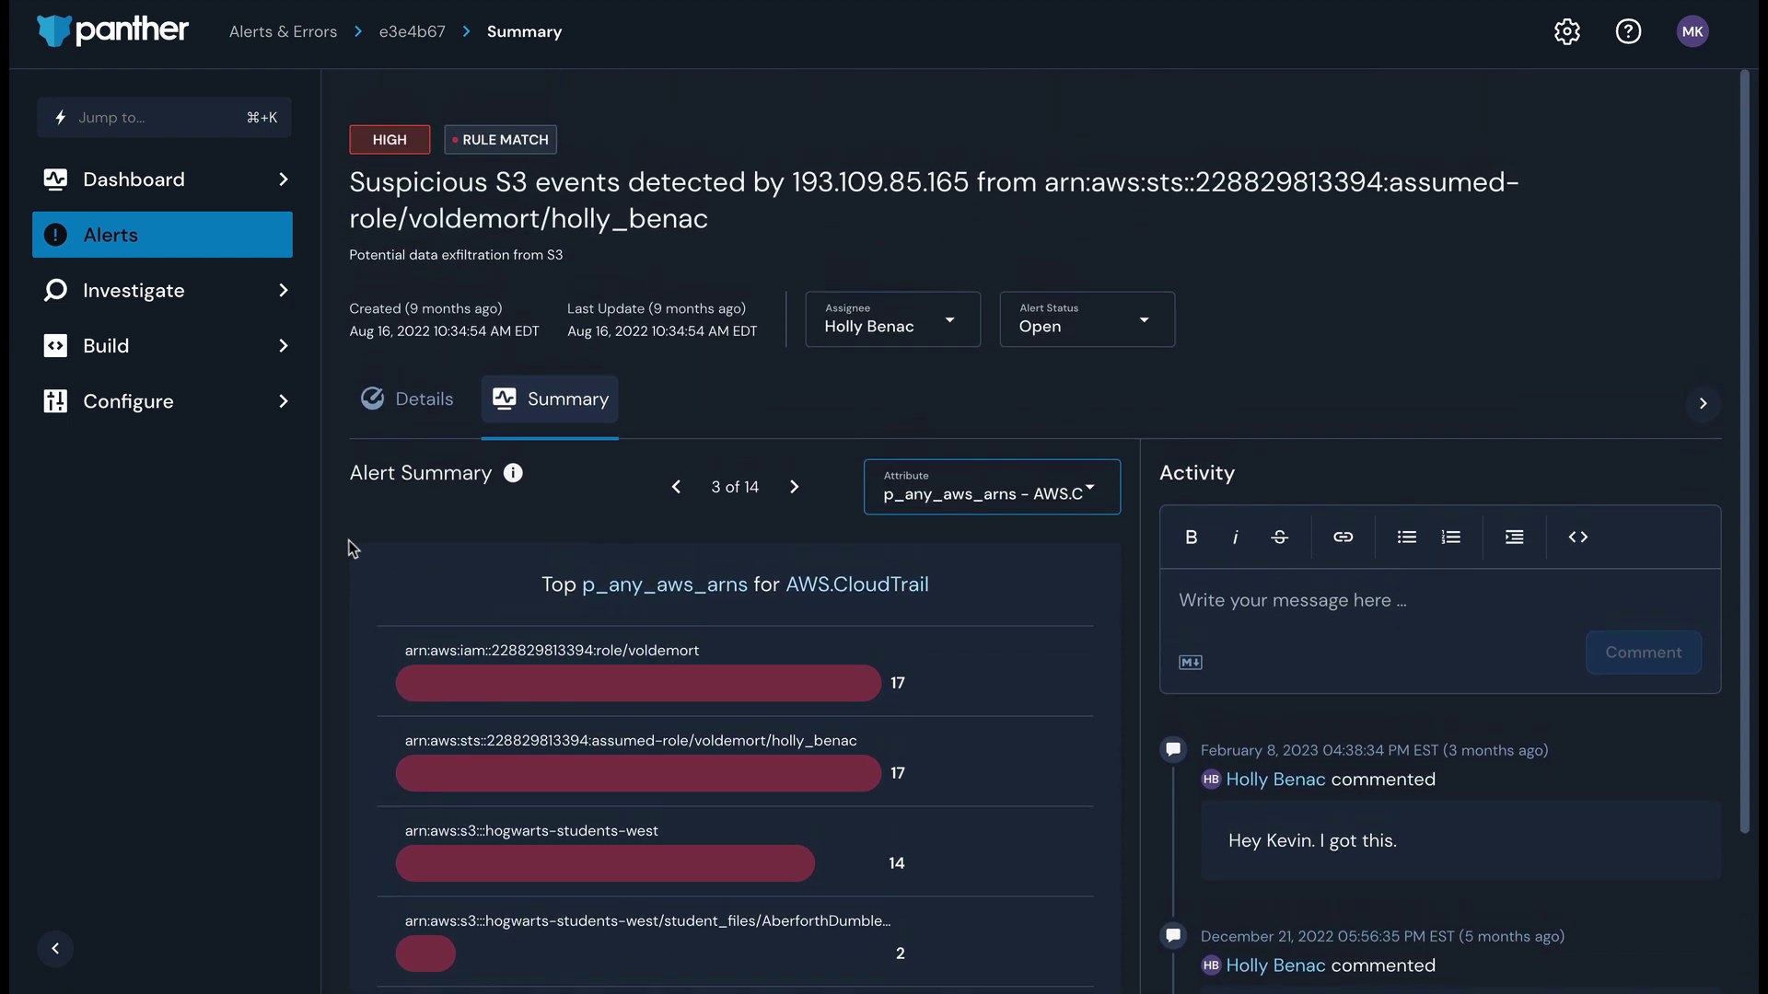
pyautogui.click(410, 399)
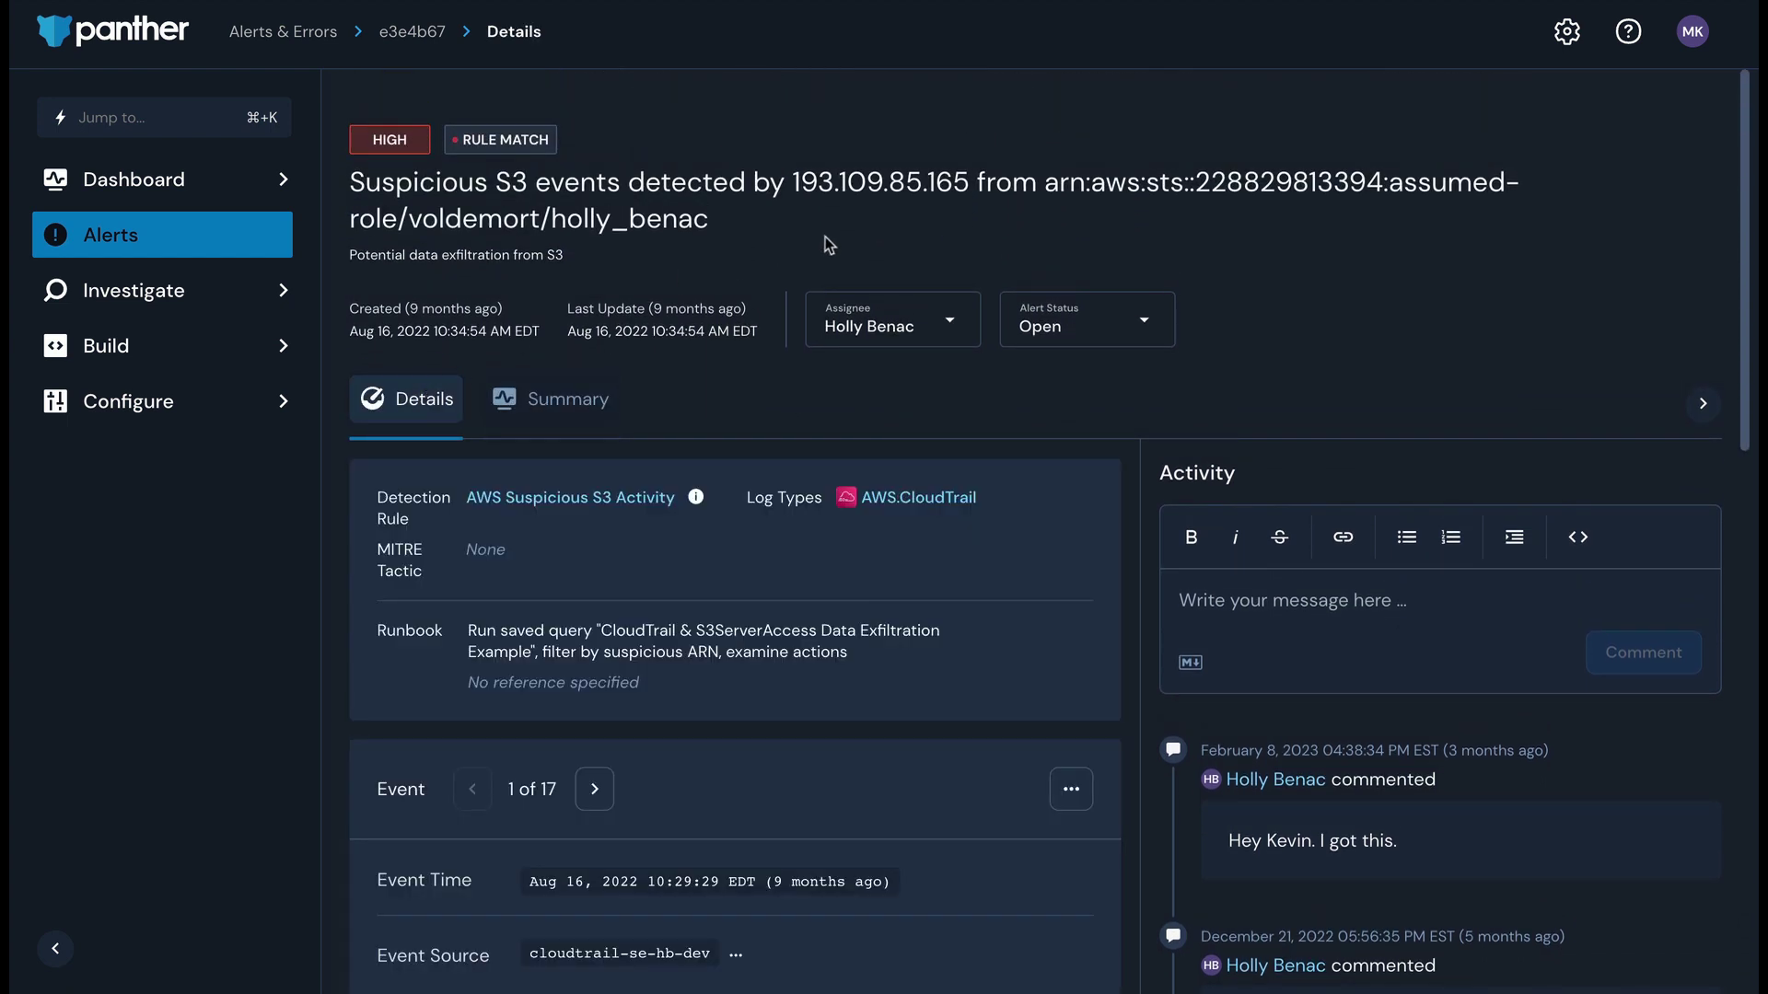
pyautogui.scroll(-7, 331, 519)
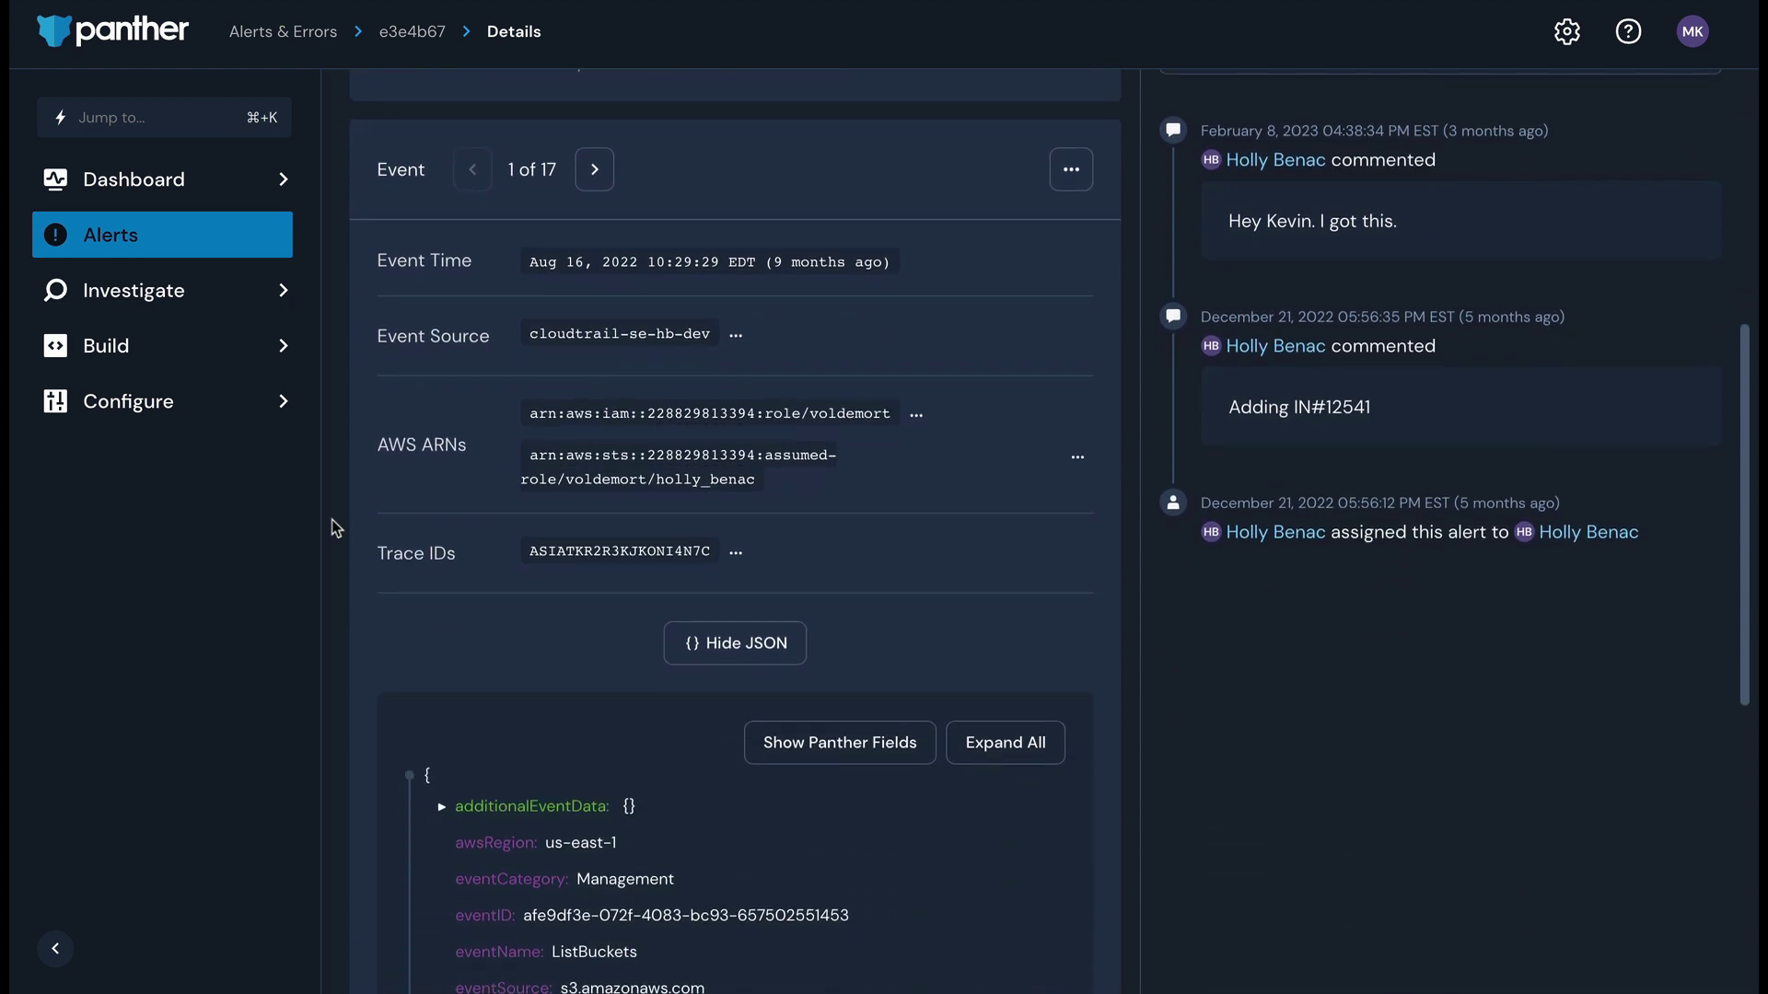
# Step through the alert's triggering events up to the fourth one and return to the first.
pyautogui.click(600, 173)
pyautogui.click(602, 174)
pyautogui.click(603, 173)
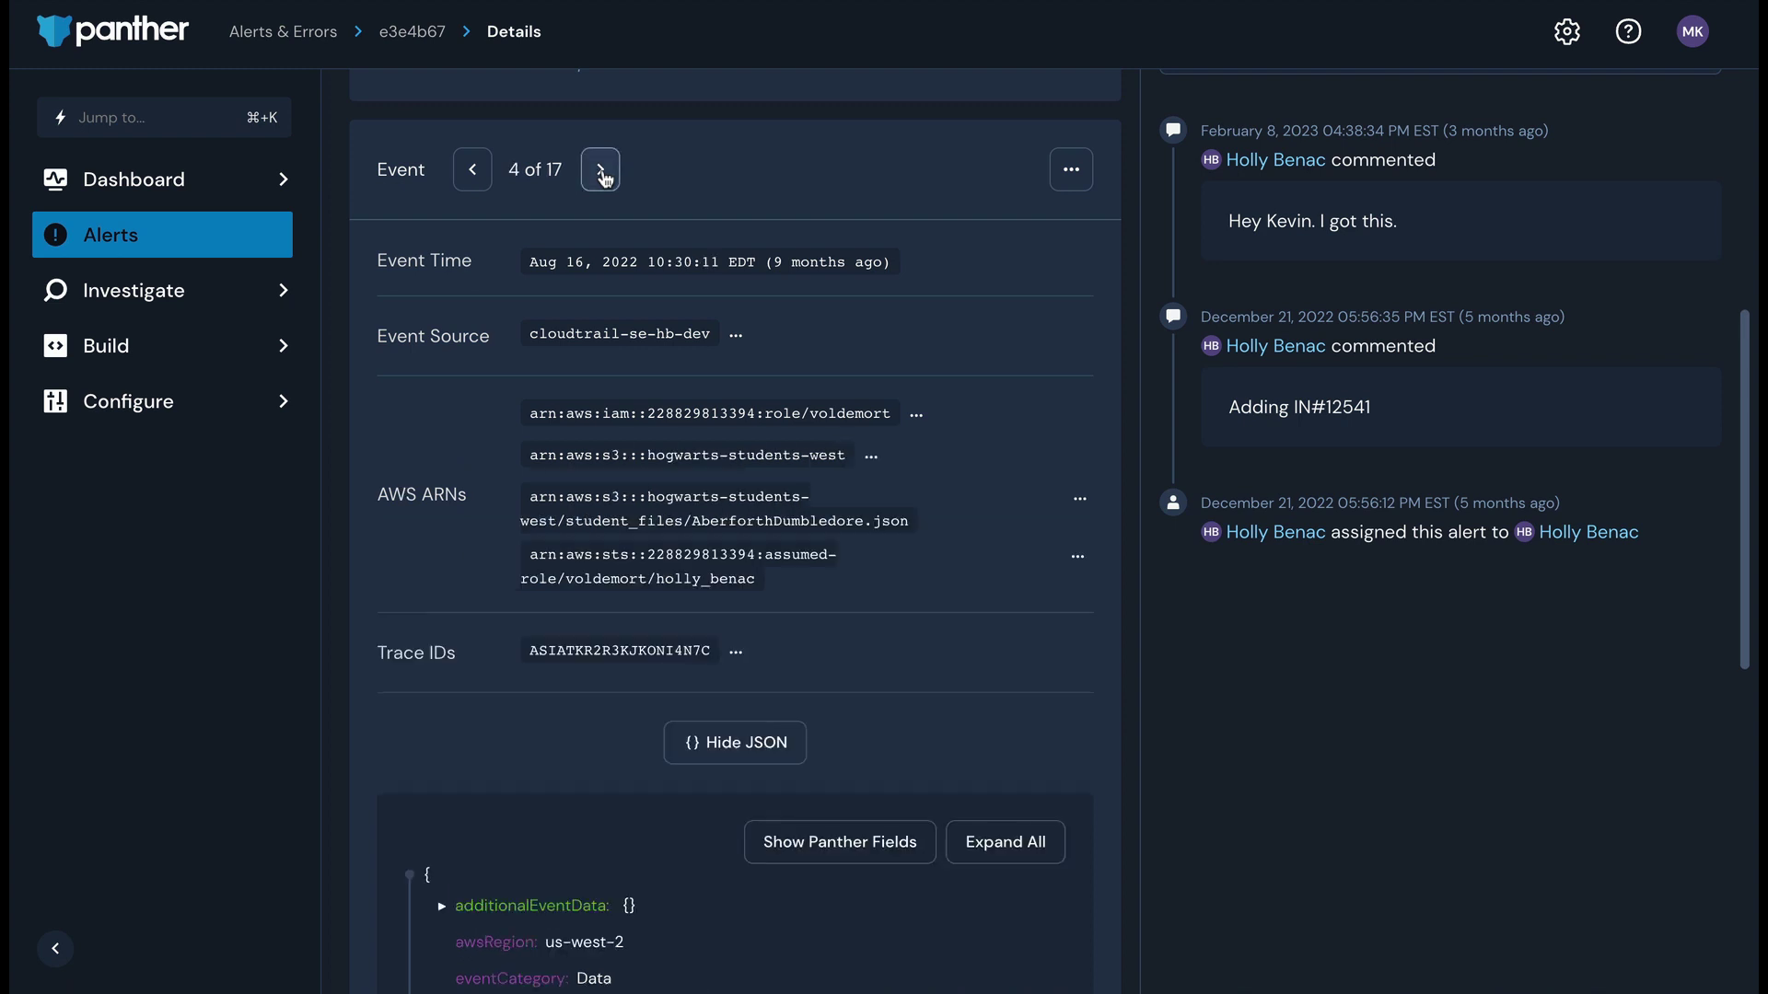
pyautogui.click(479, 173)
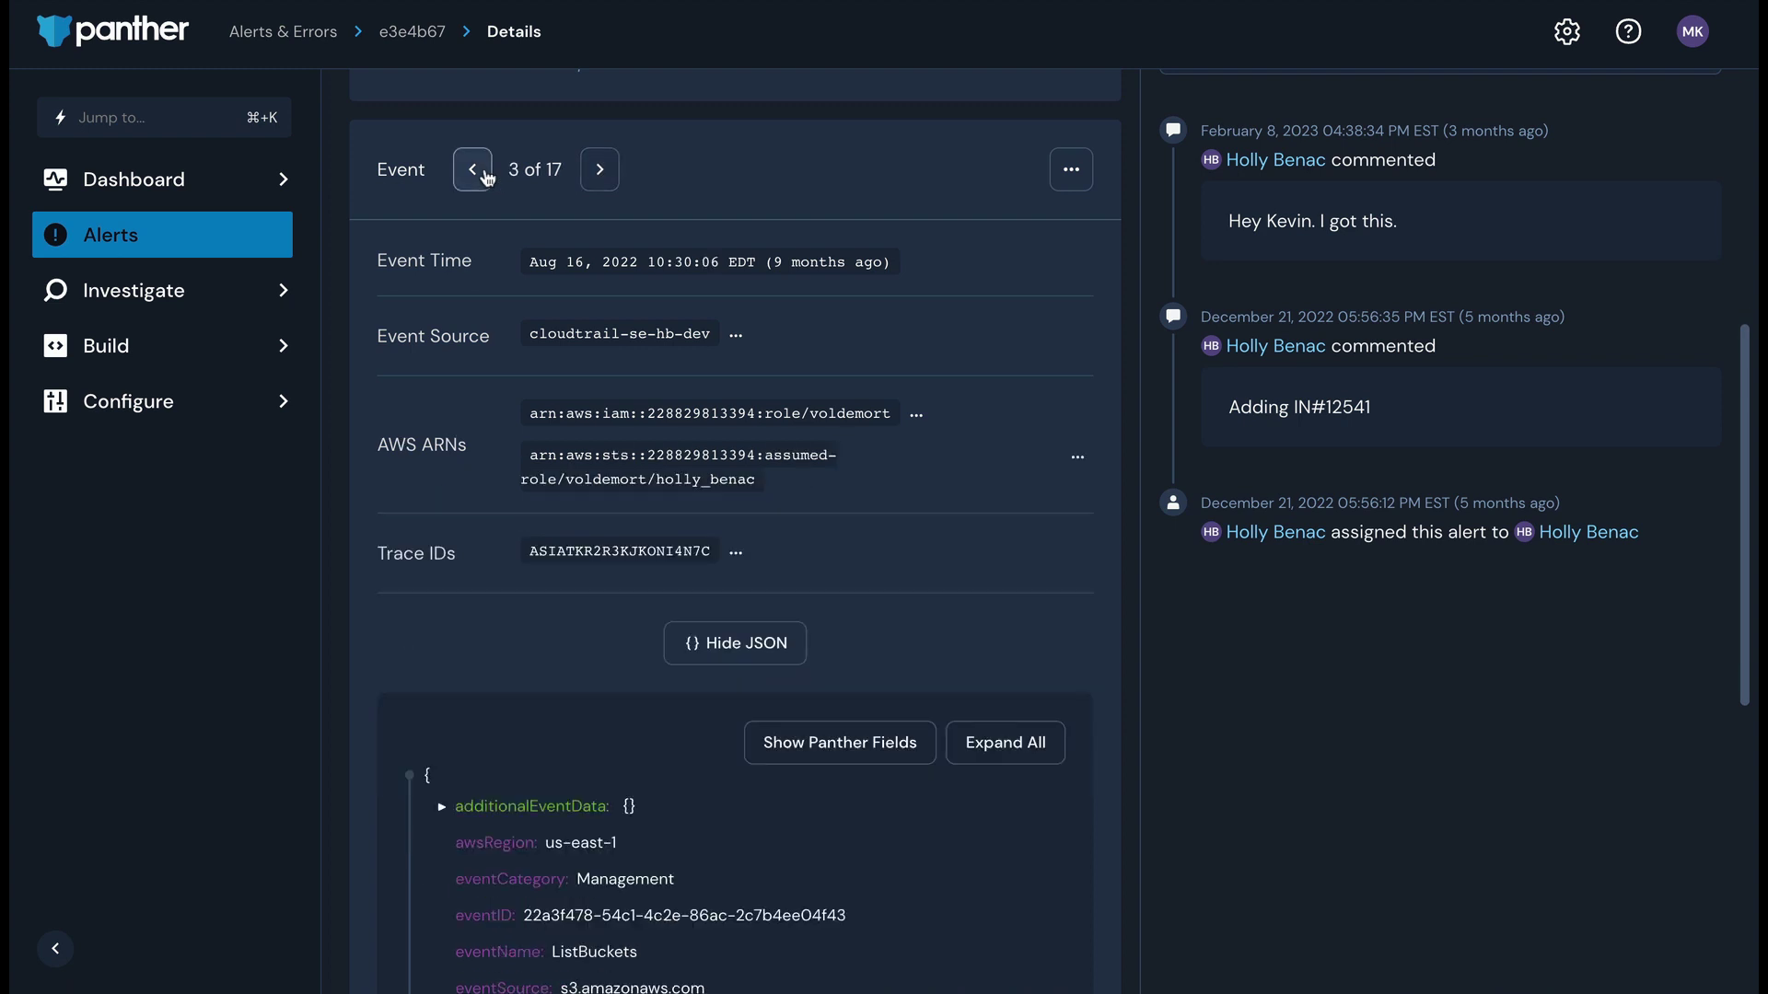
pyautogui.click(482, 174)
pyautogui.click(483, 174)
# Expand all nested fields in the first event's JSON and examine its contents down to the user identity.
pyautogui.scroll(-6, 1132, 359)
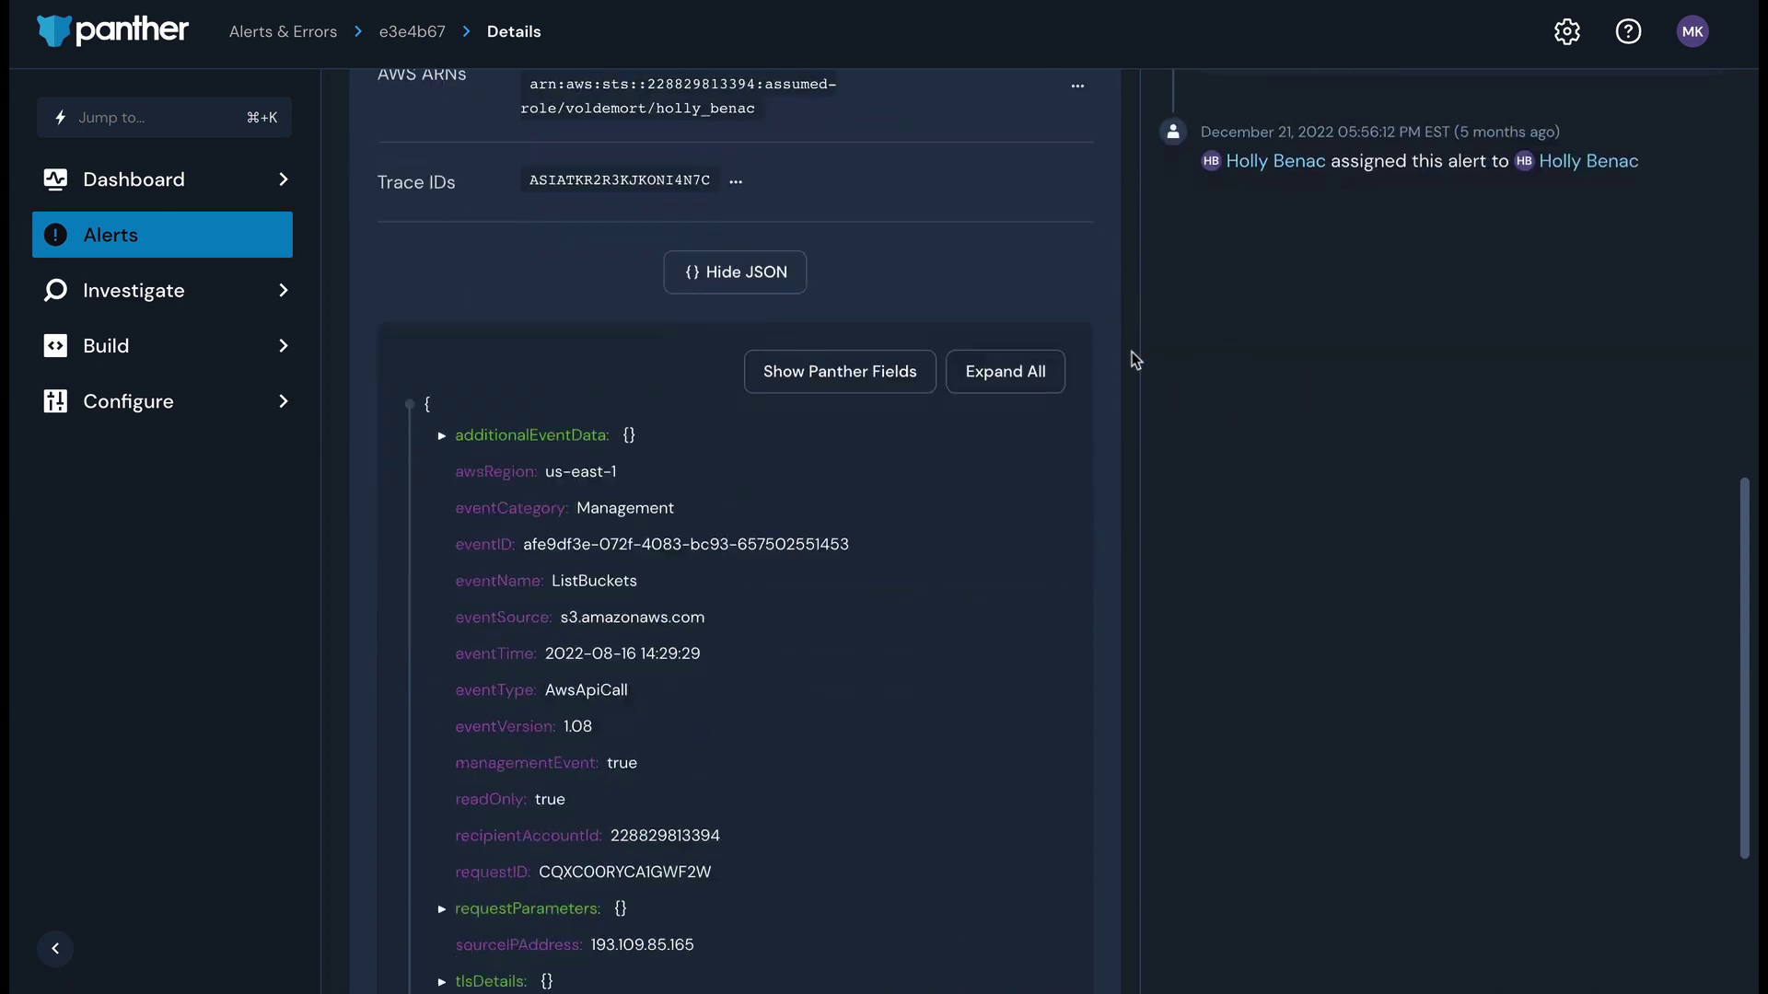
pyautogui.click(1029, 169)
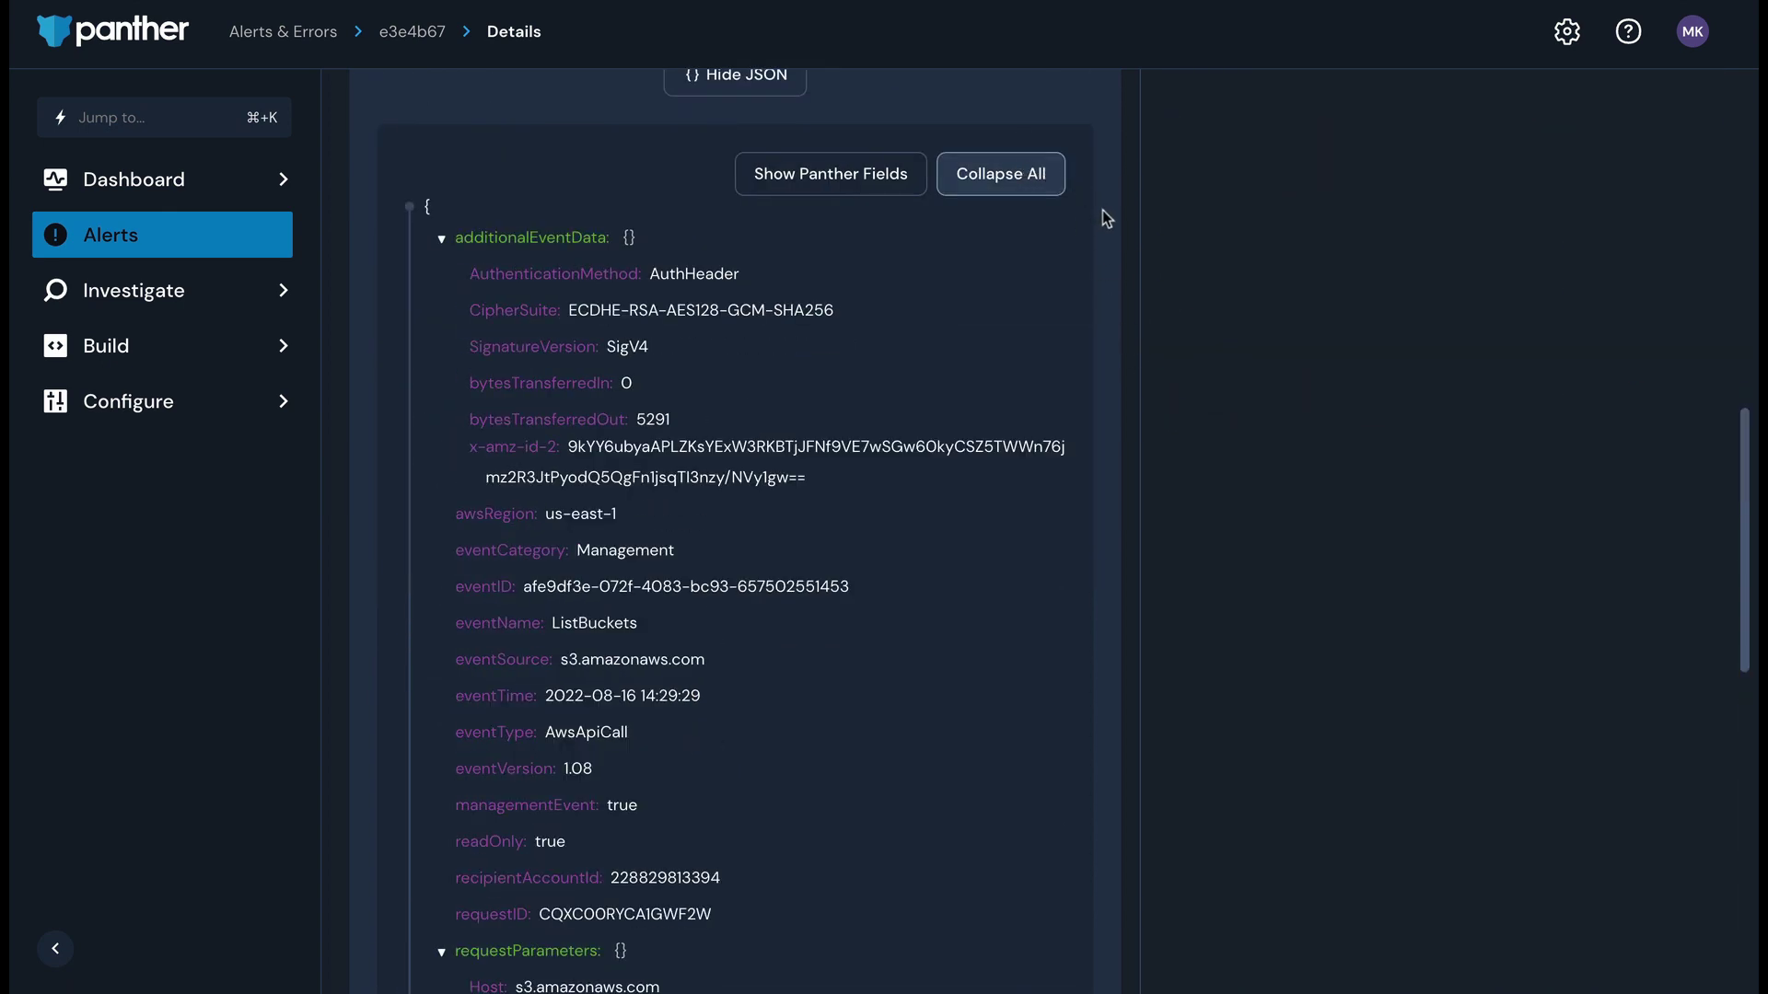
pyautogui.scroll(-3, 1015, 330)
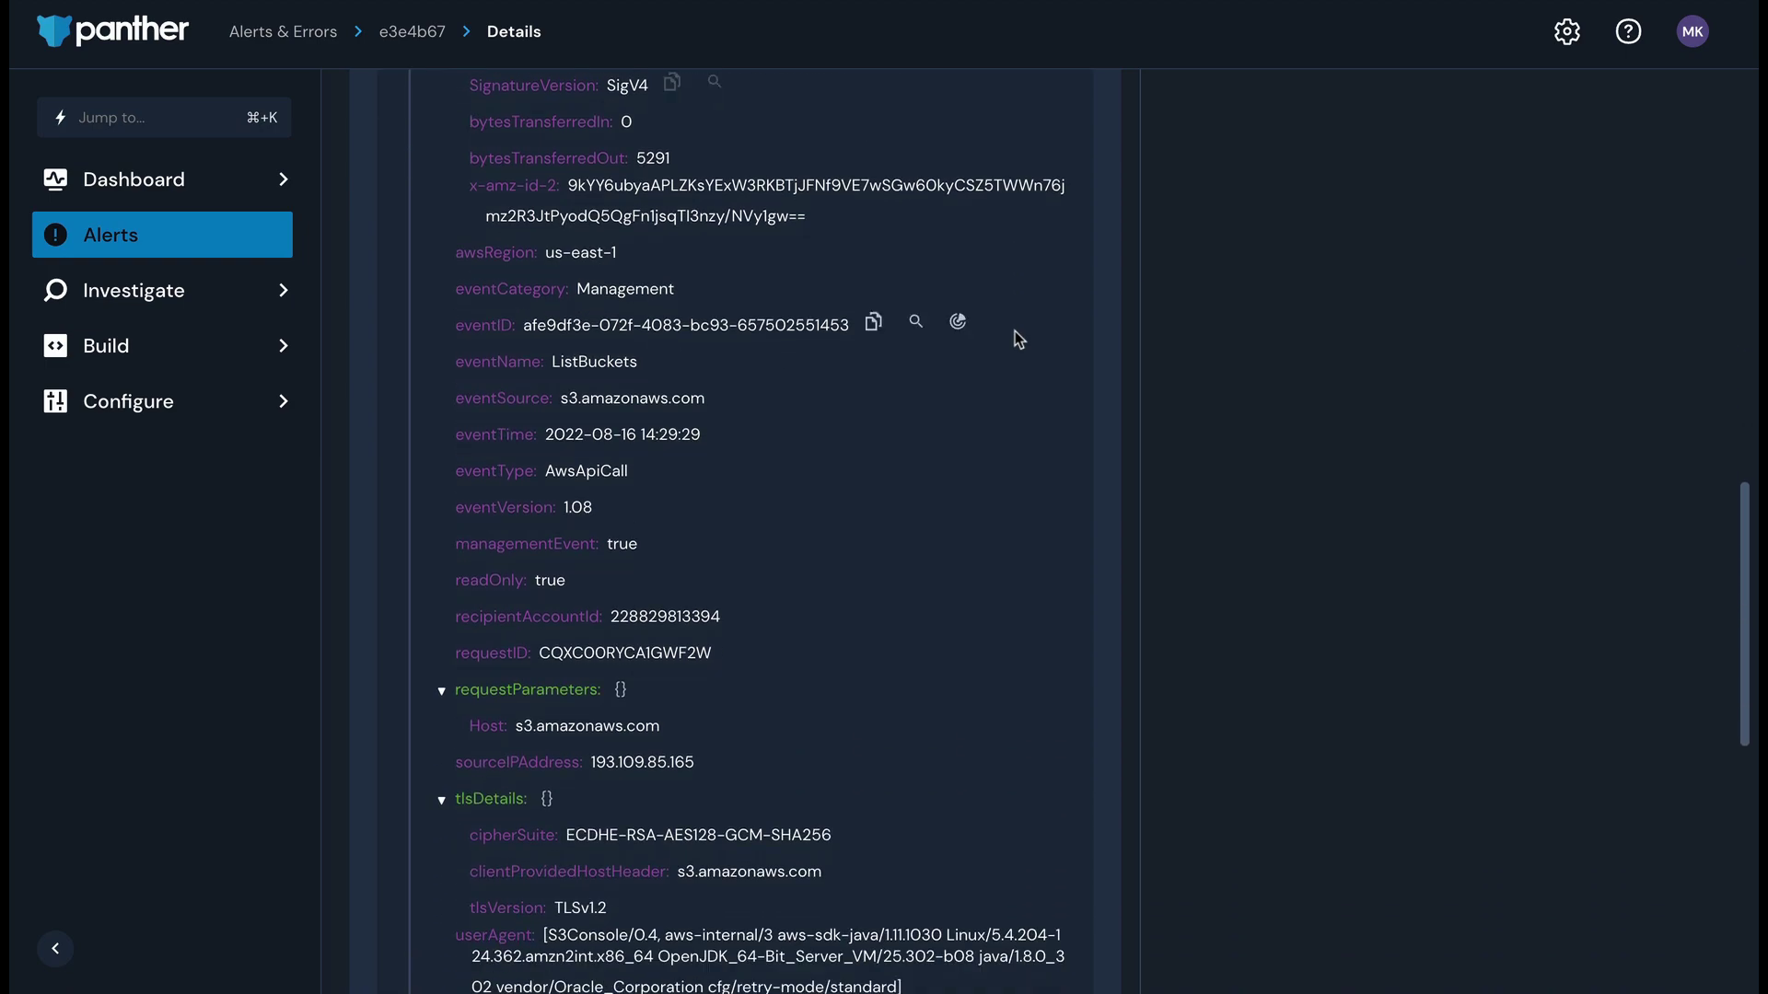
pyautogui.scroll(-3, 1014, 330)
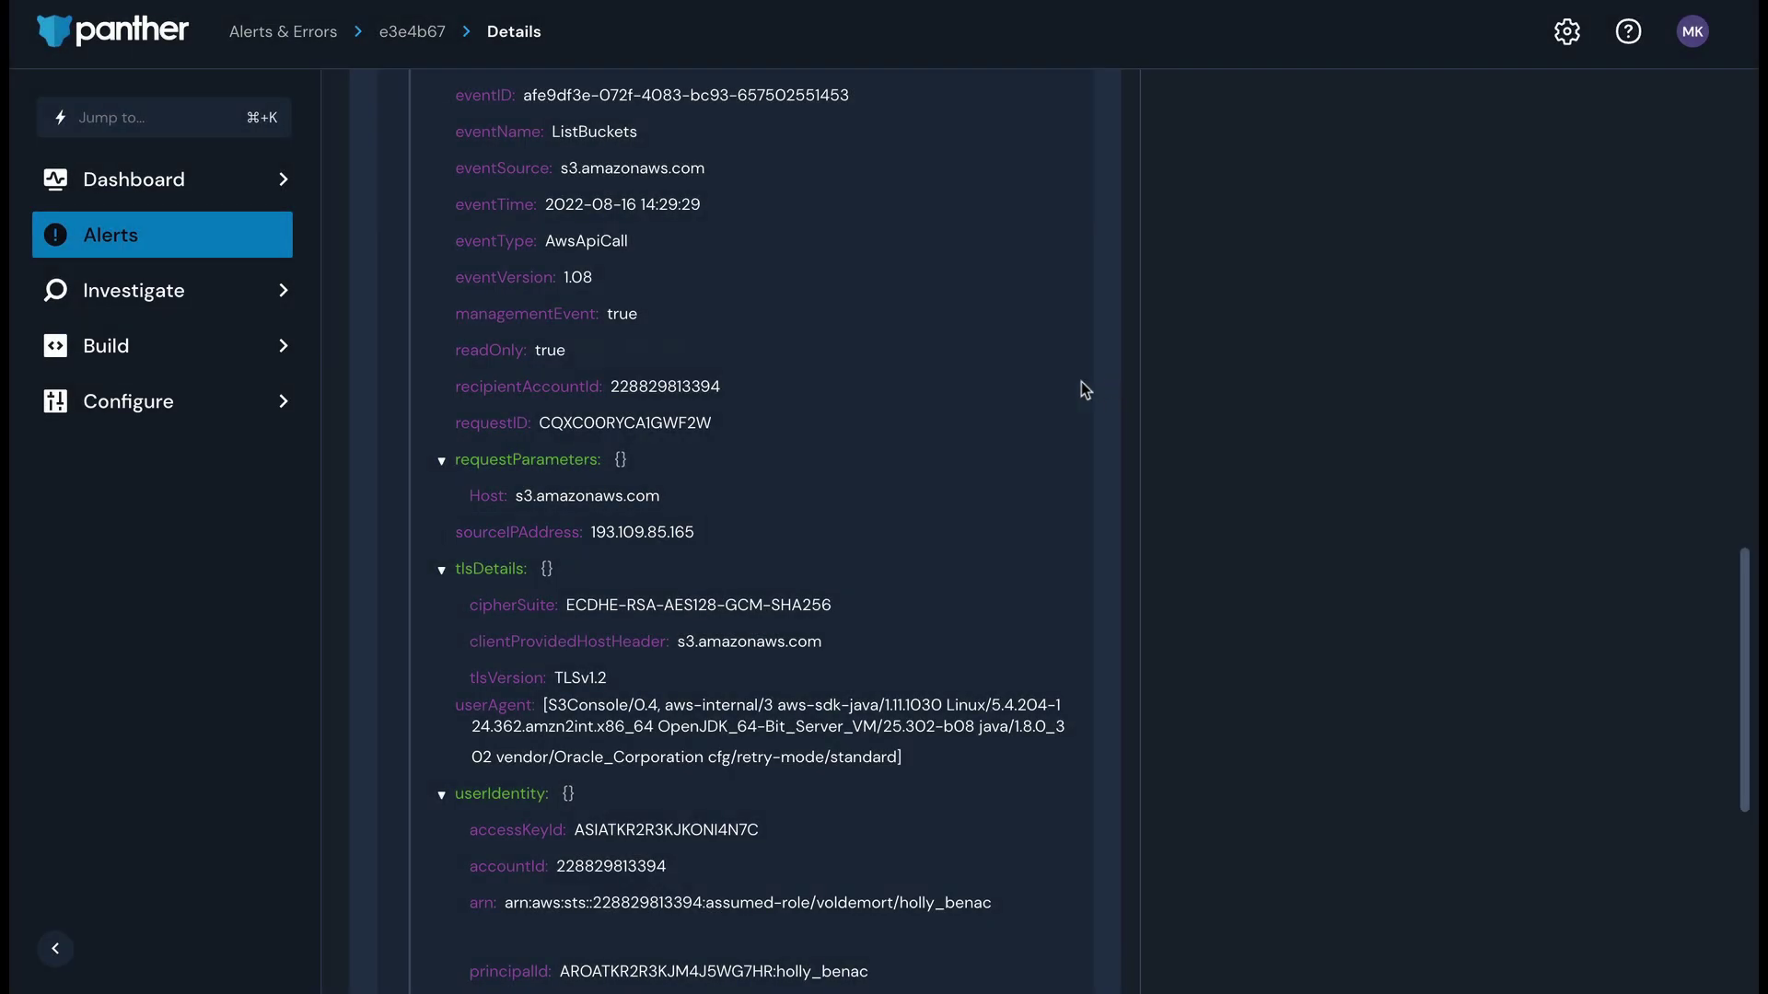
pyautogui.moveTo(699, 539)
pyautogui.click(760, 532)
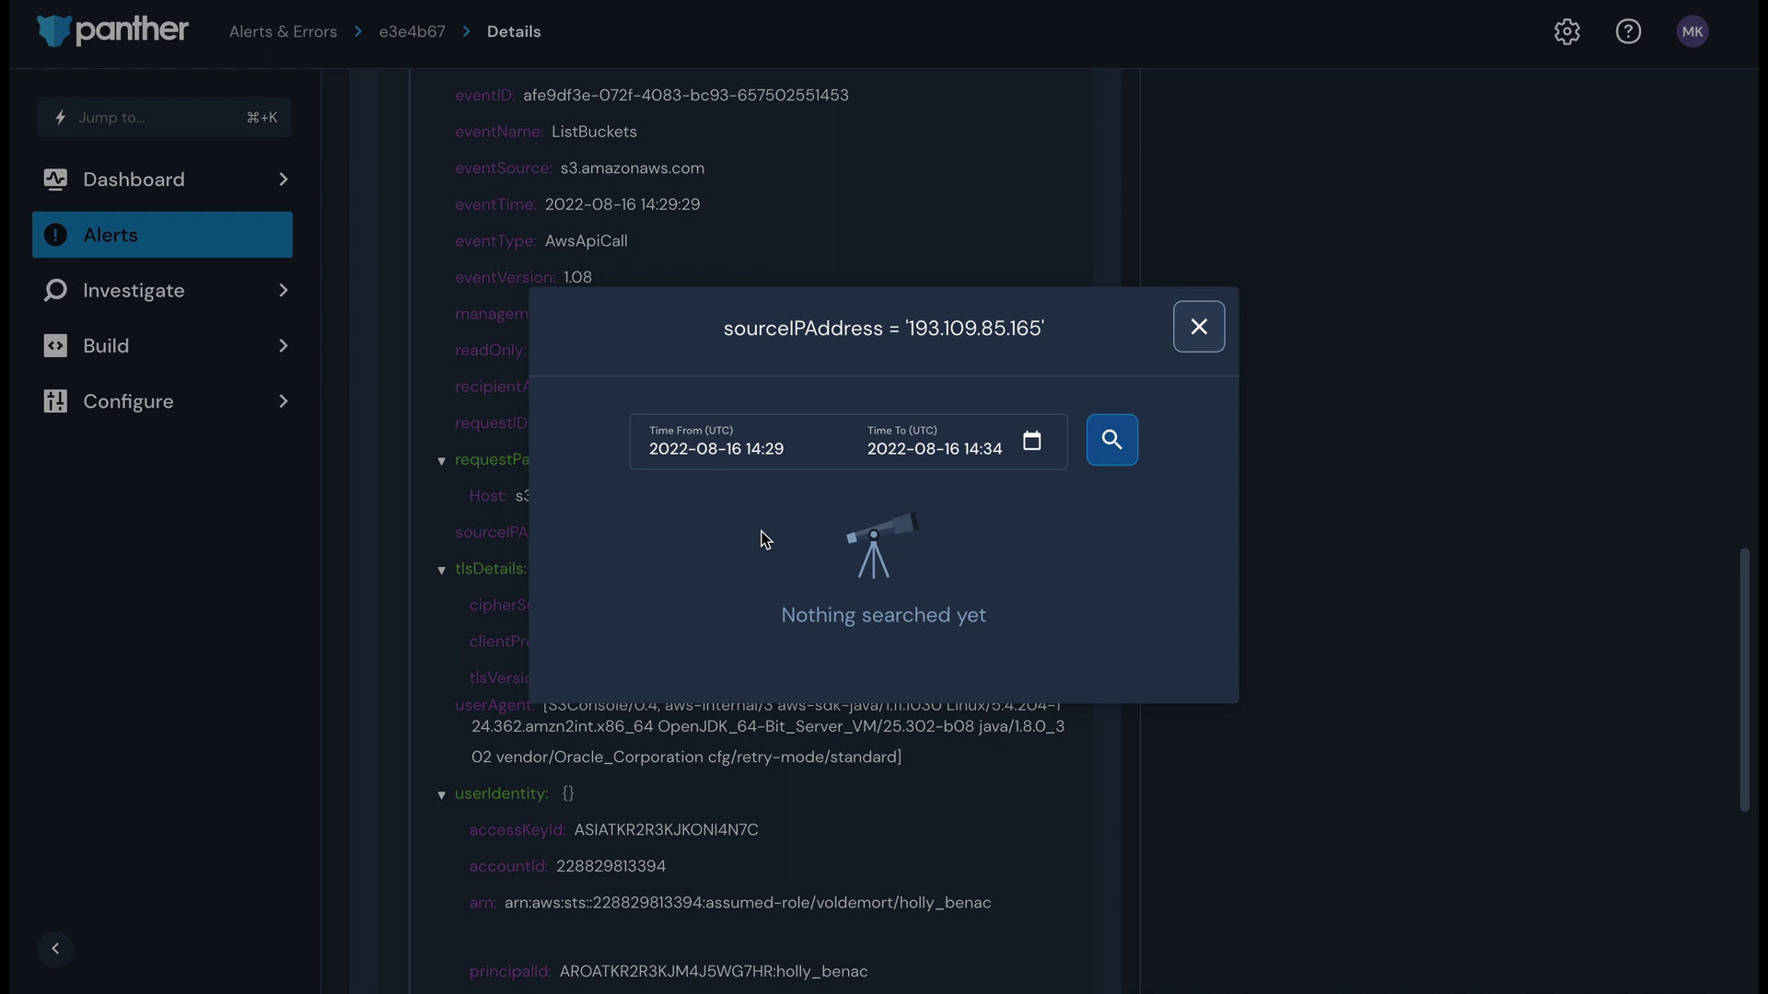
pyautogui.click(734, 446)
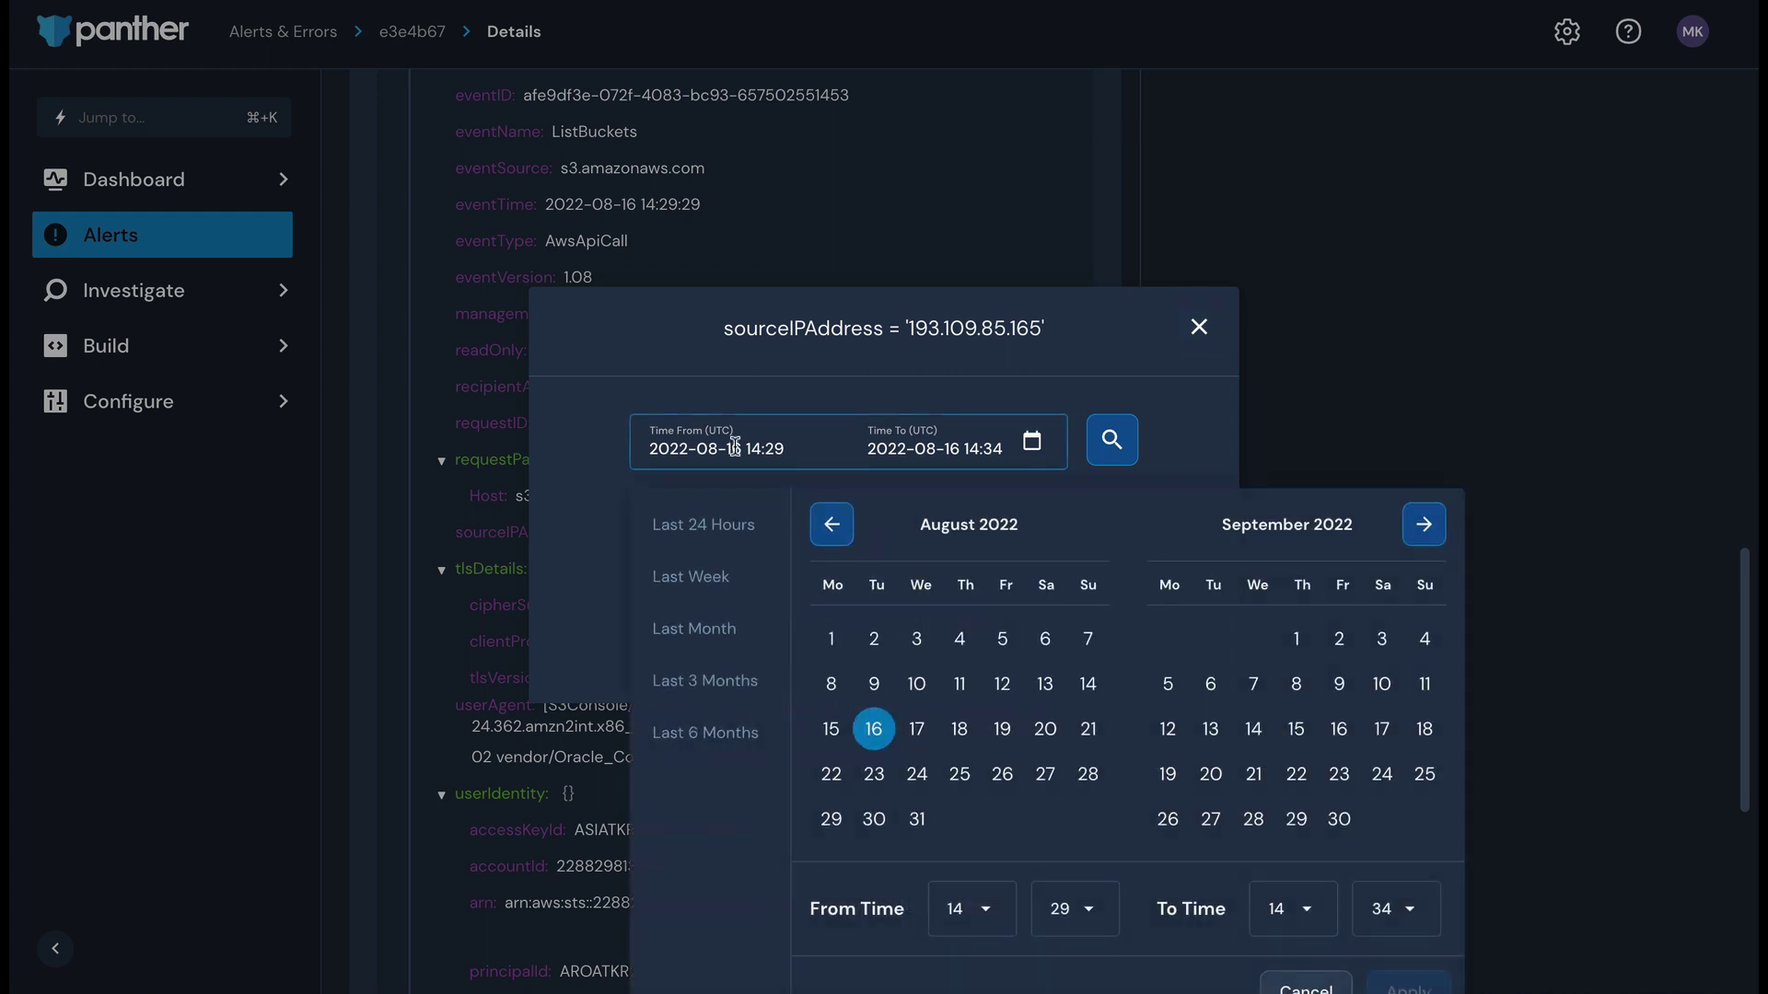
pyautogui.click(874, 683)
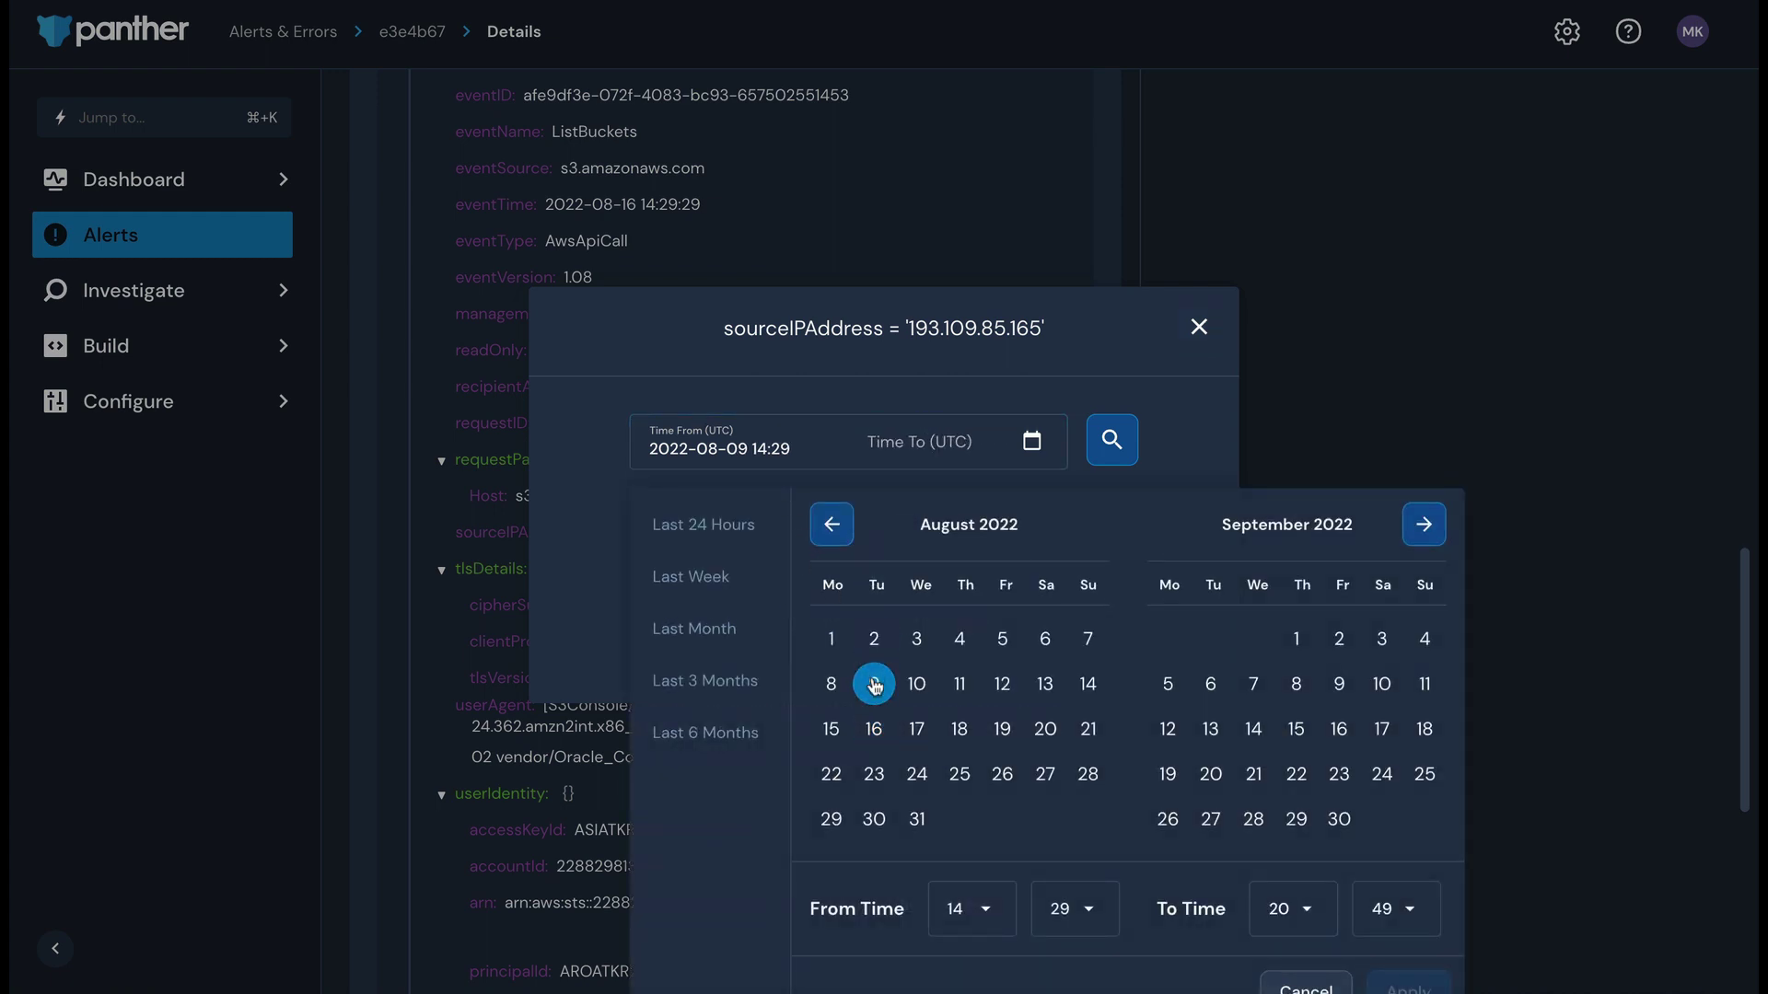
pyautogui.click(840, 772)
pyautogui.click(1413, 984)
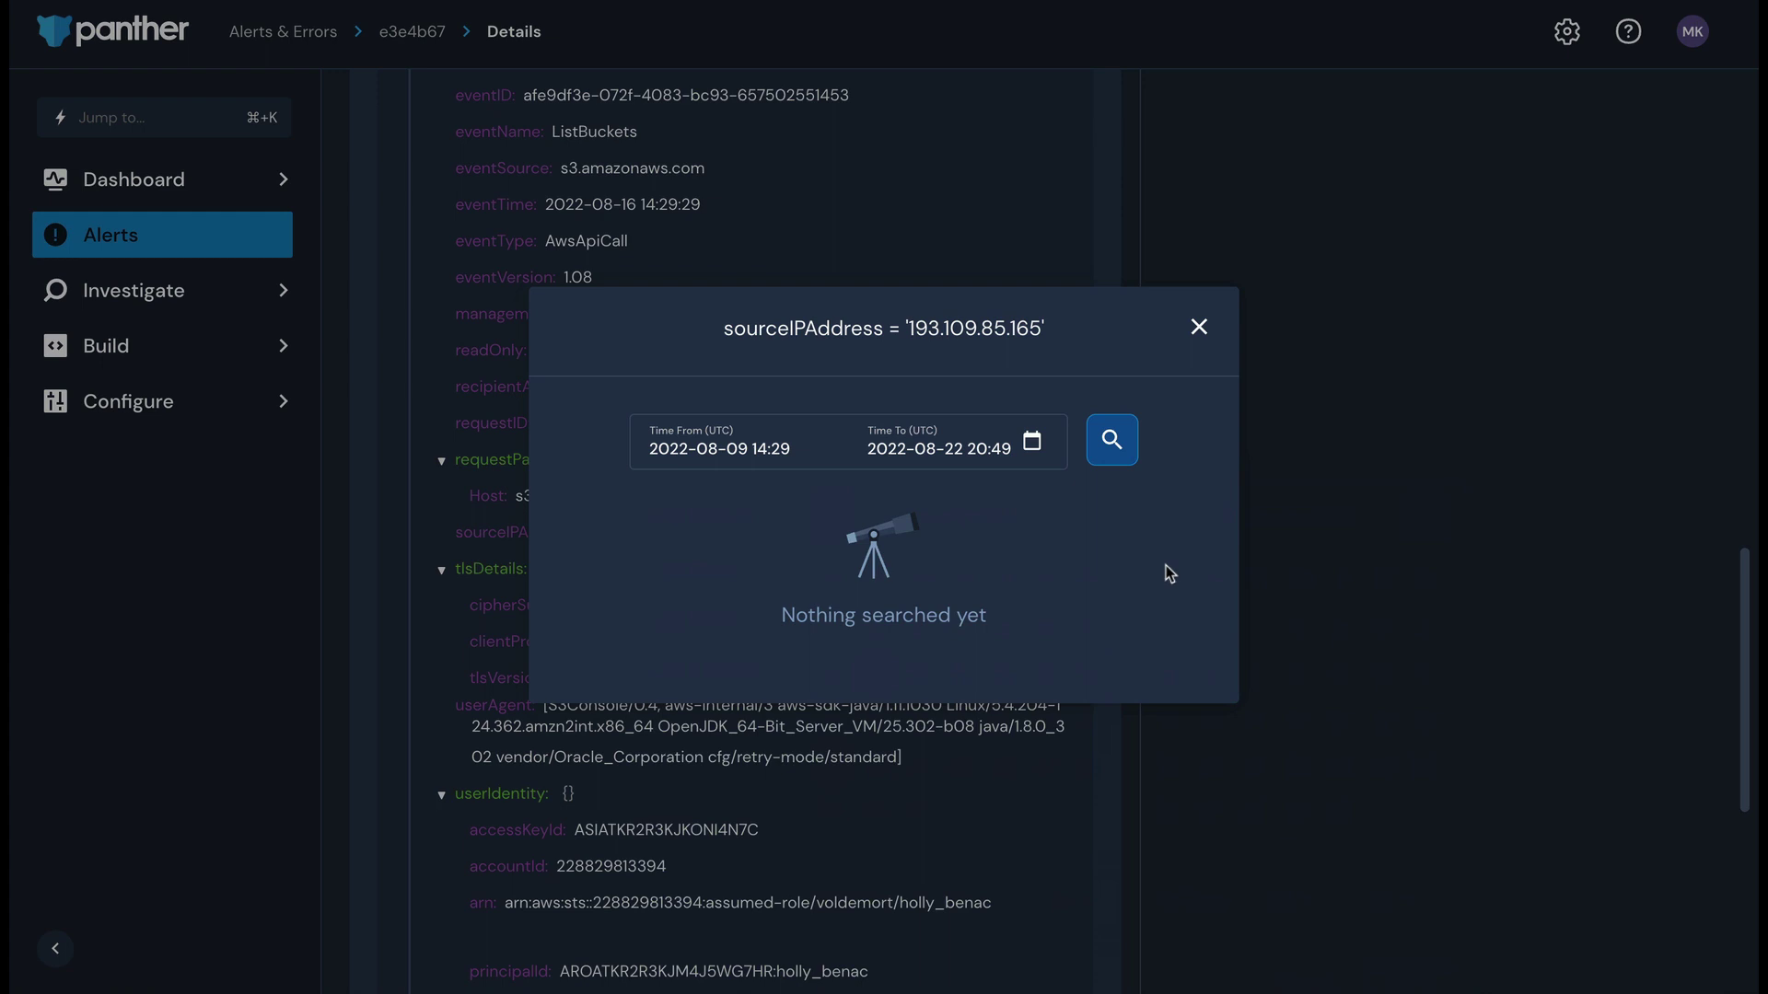
pyautogui.click(1112, 440)
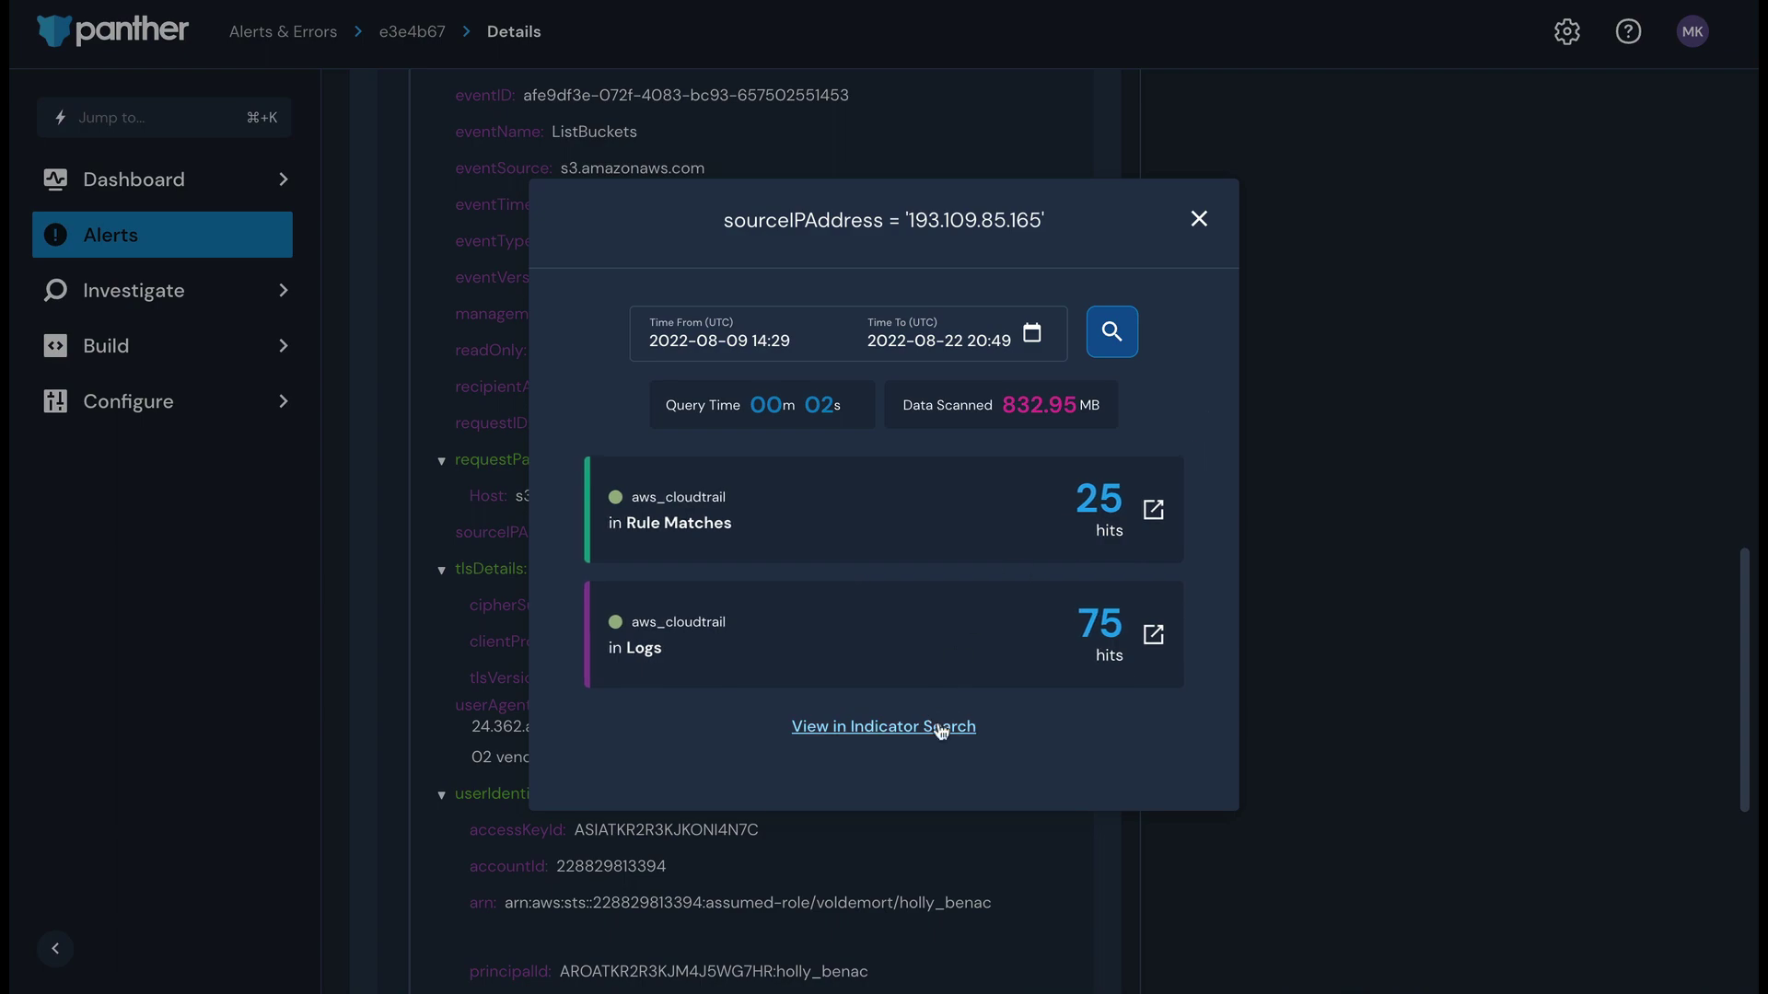
# View the source IP results in Indicator Search, review the hits per log type, and open the query in Data Explorer.
pyautogui.click(939, 727)
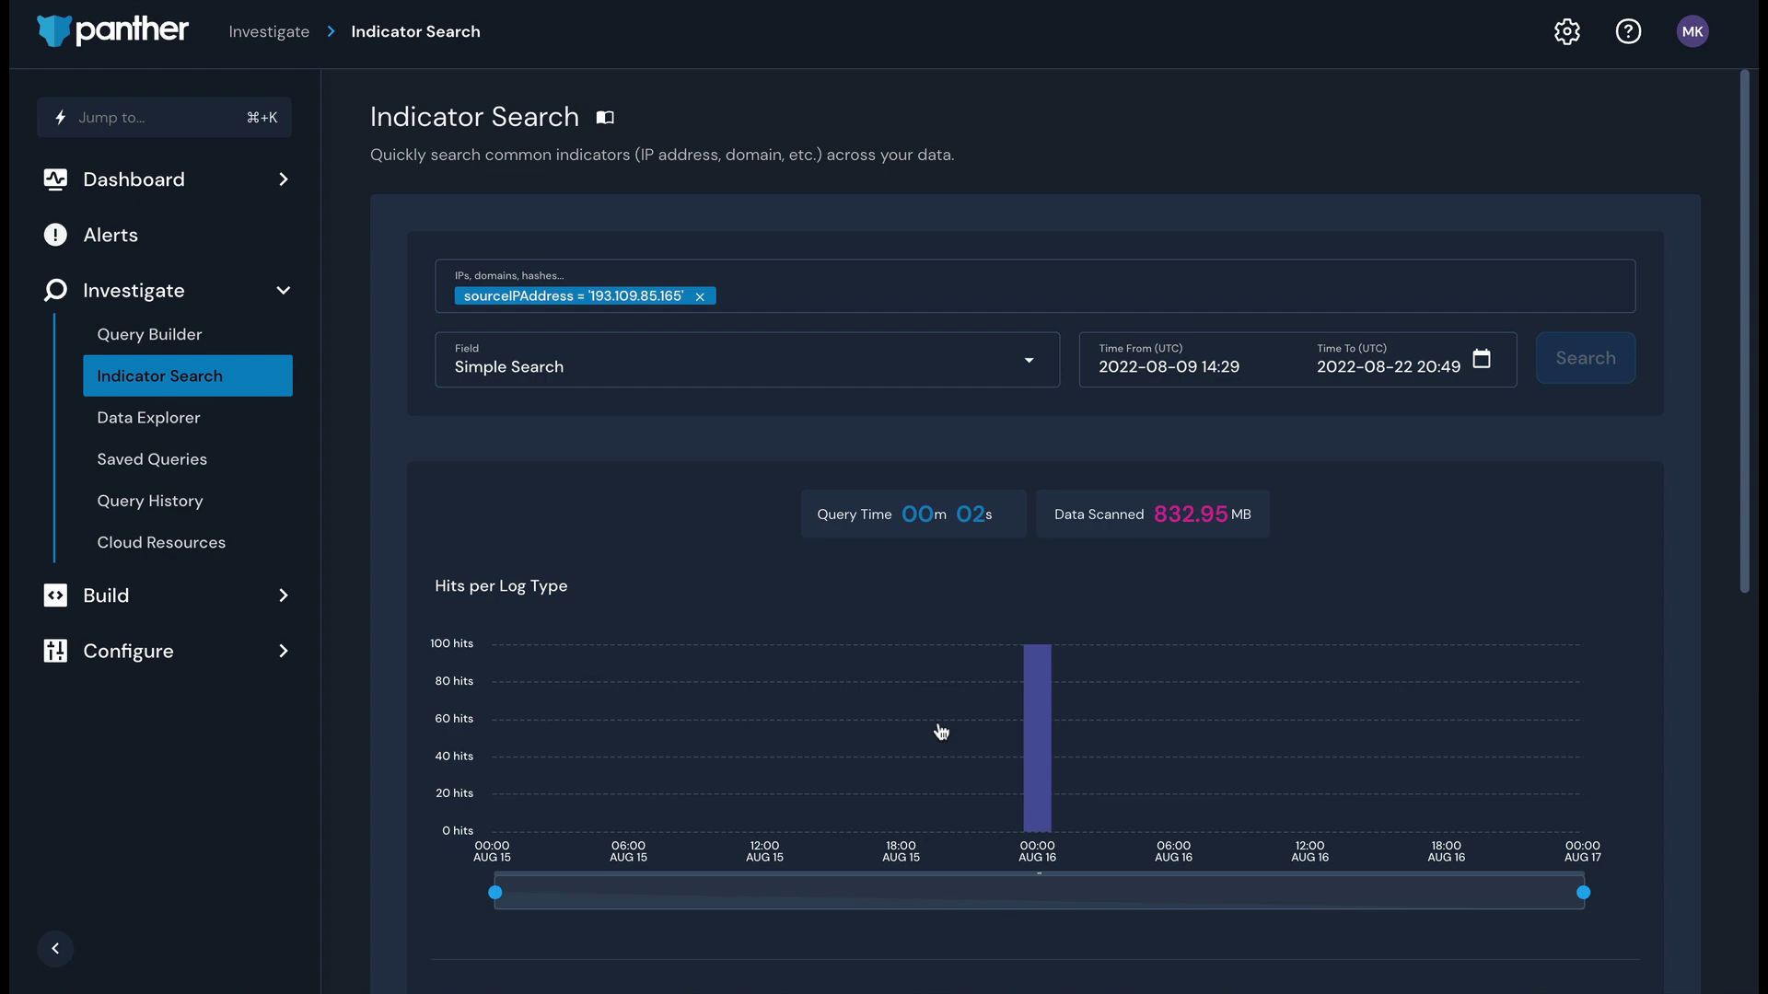
pyautogui.scroll(-7, 1694, 527)
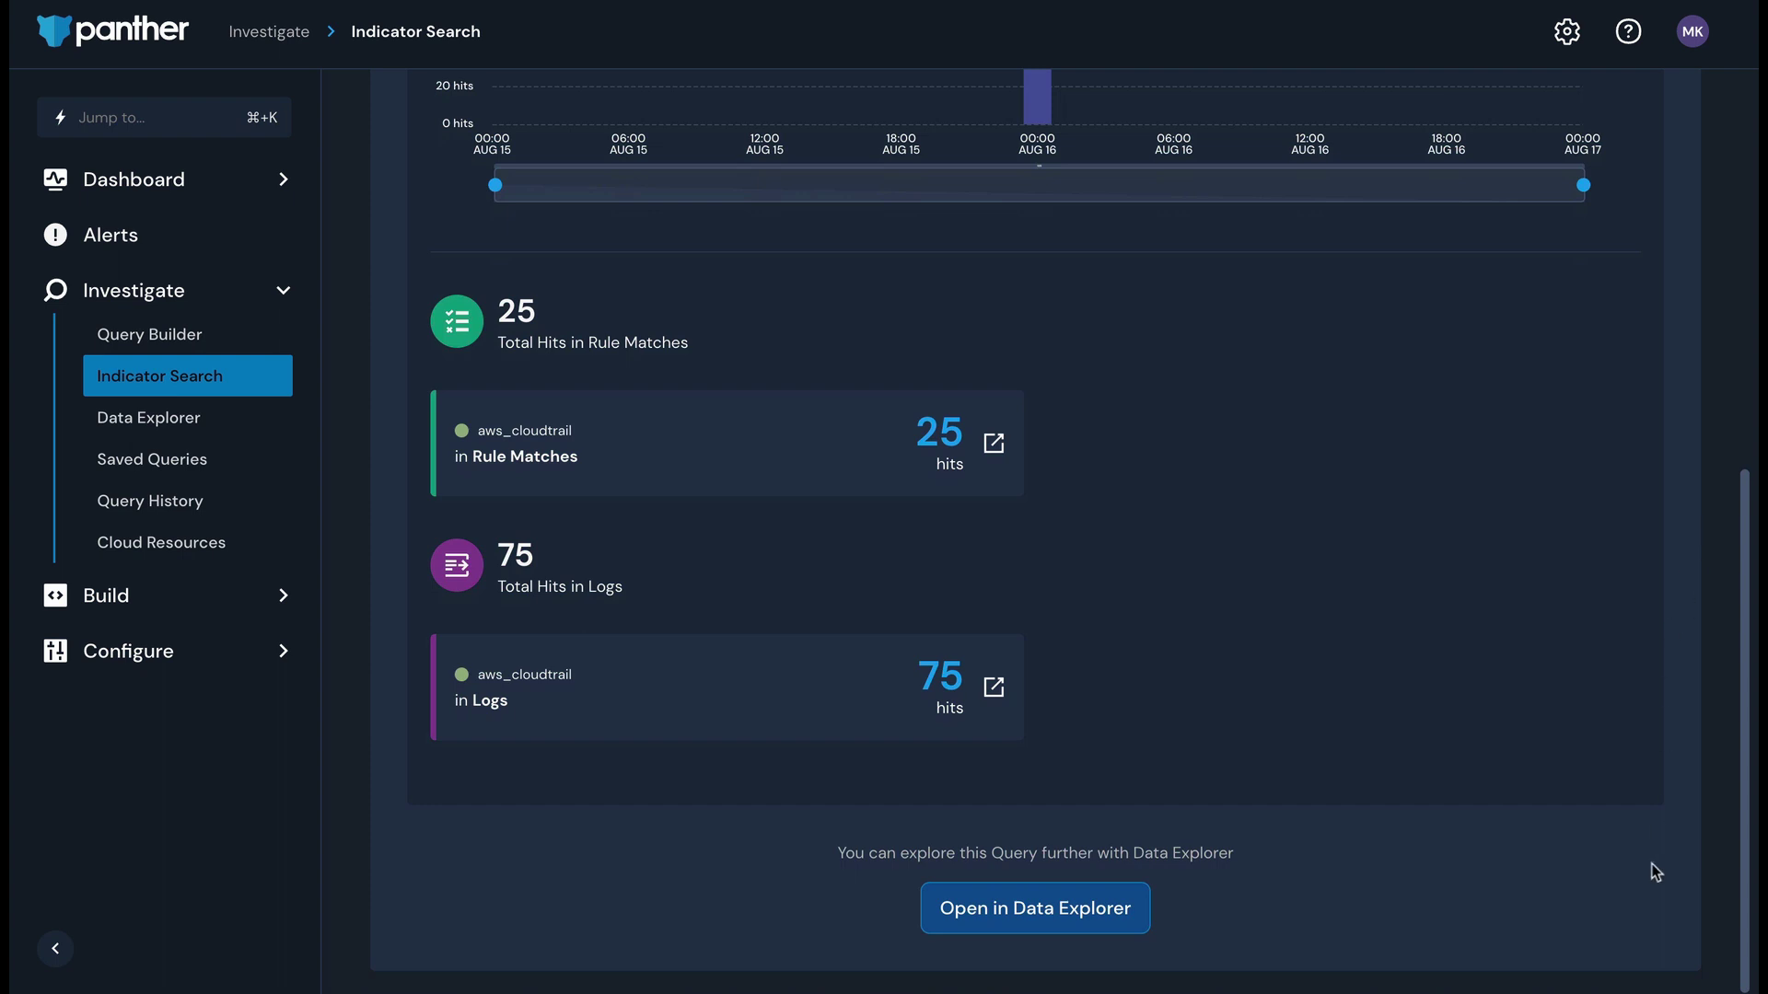
pyautogui.click(1141, 909)
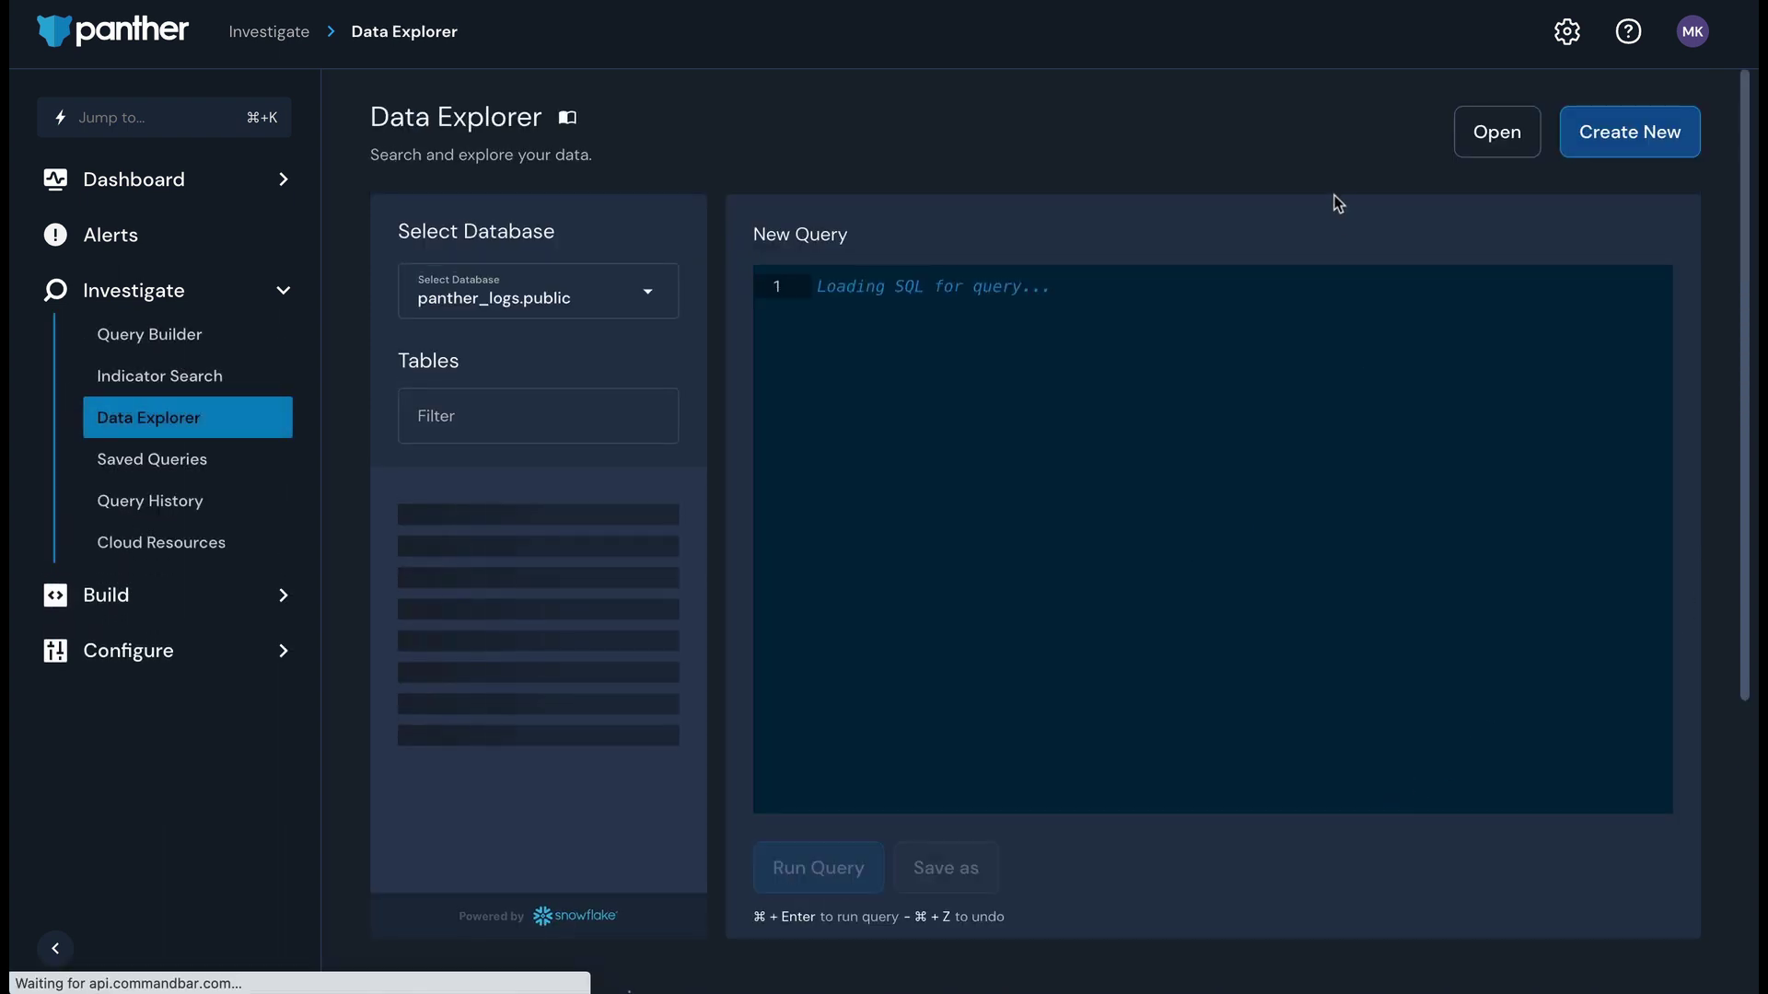